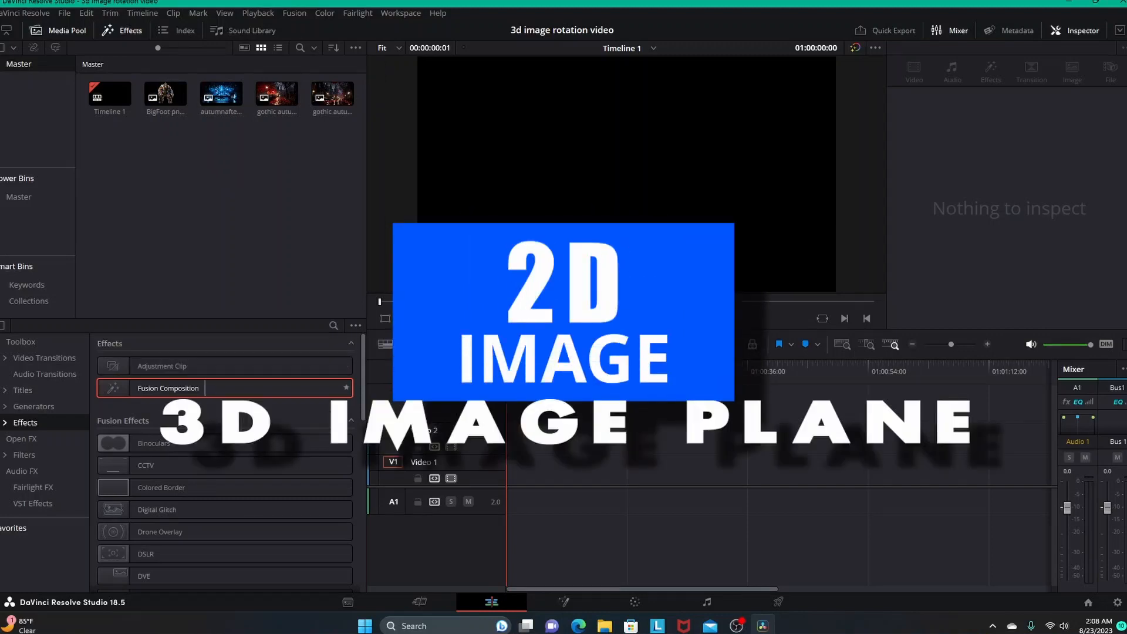
- Place a Fusion Composition at the start of the Video 1 track and trim it to end at 01:00:07:14
{"action": "left_click_drag", "start_coordinate": [176, 388], "coordinate": [188, 360]}
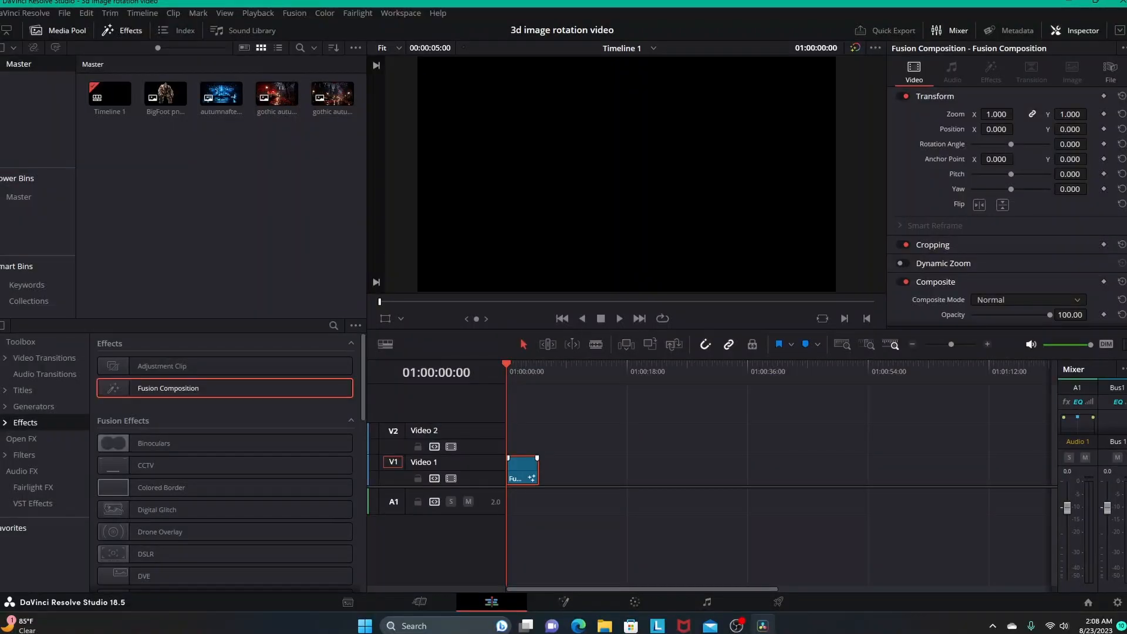
{"action": "left_click_drag", "start_coordinate": [538, 472], "coordinate": [613, 472]}
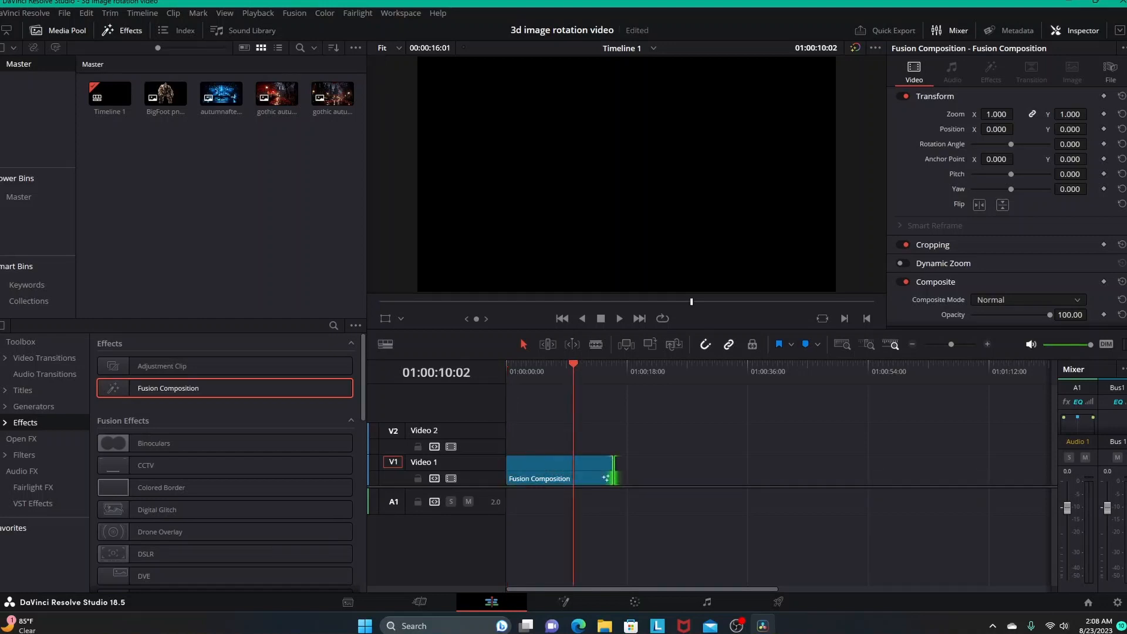
{"action": "left_click", "coordinate": [556, 368]}
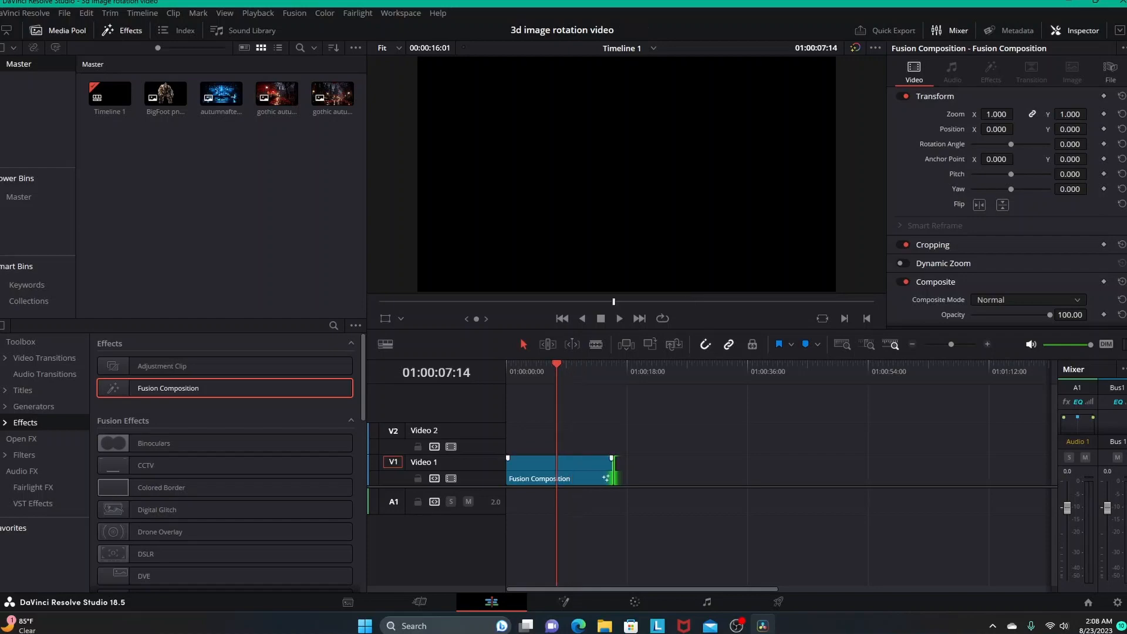
{"action": "left_click_drag", "start_coordinate": [610, 474], "coordinate": [555, 474]}
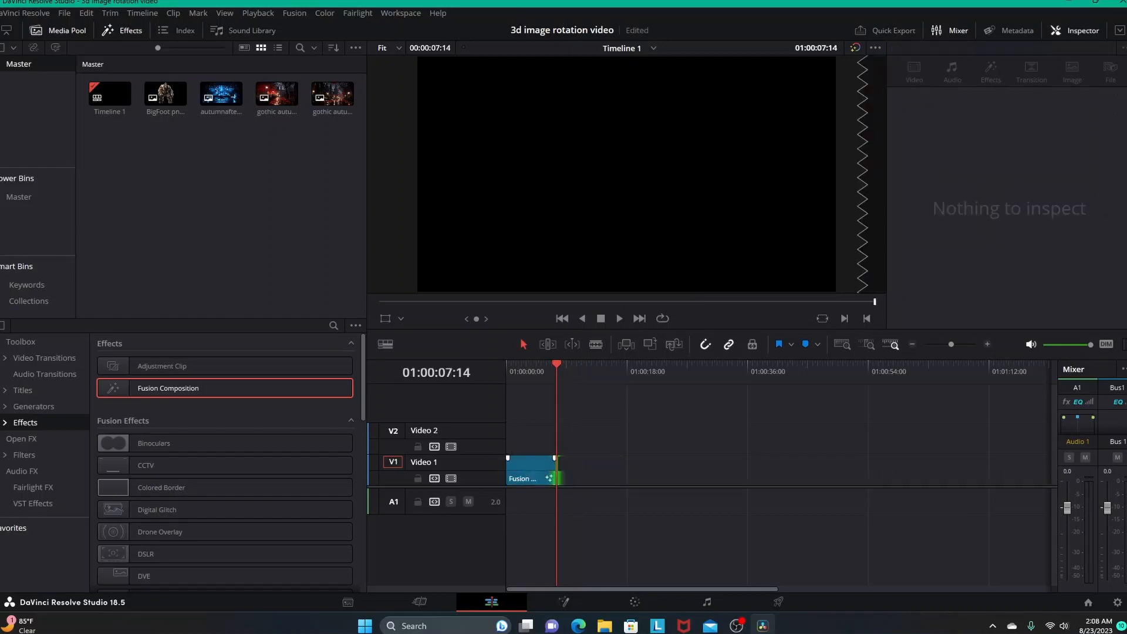
- Select the Fusion composition clip, return the playhead to its start, and open the clip on the Fusion page
{"action": "left_click", "coordinate": [531, 469]}
{"action": "key", "text": "Home"}
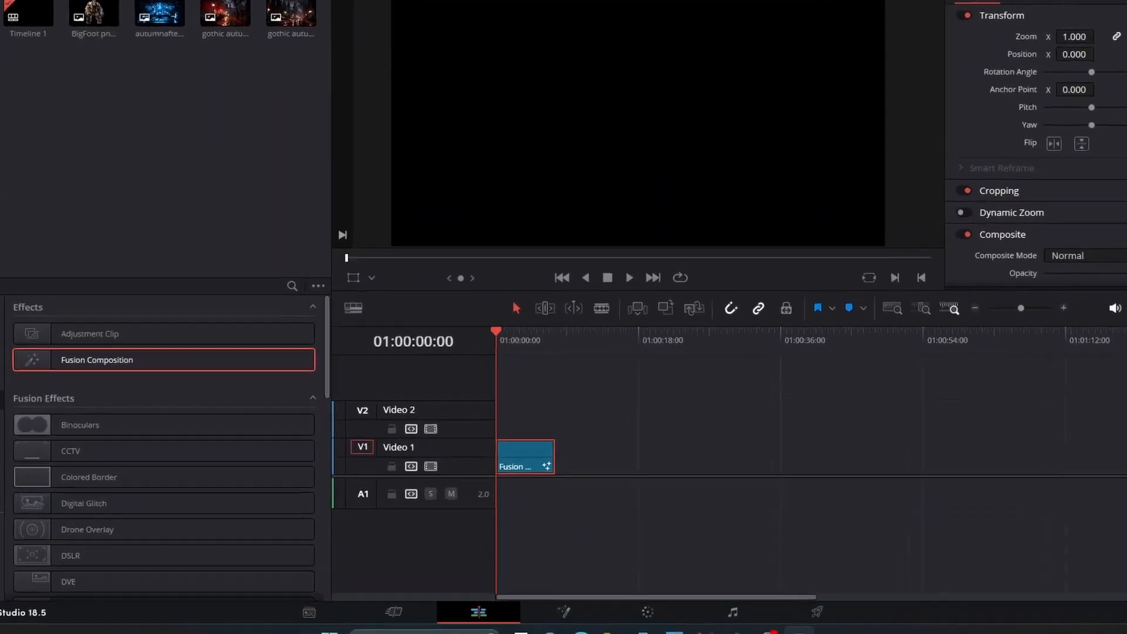
{"action": "key", "text": "End"}
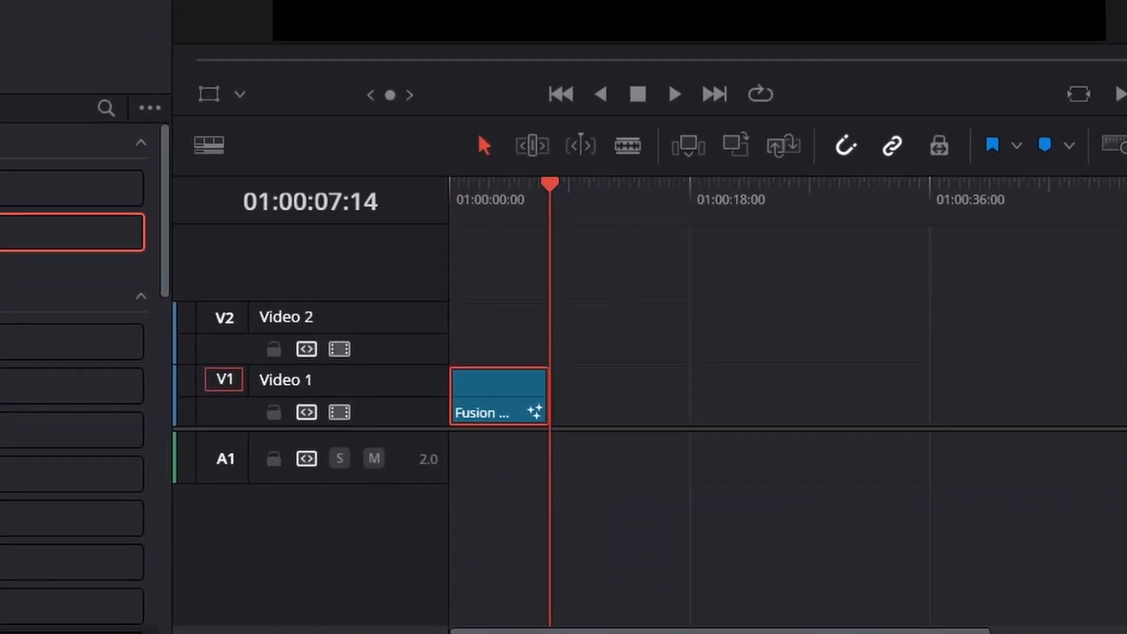
{"action": "left_click", "coordinate": [495, 184]}
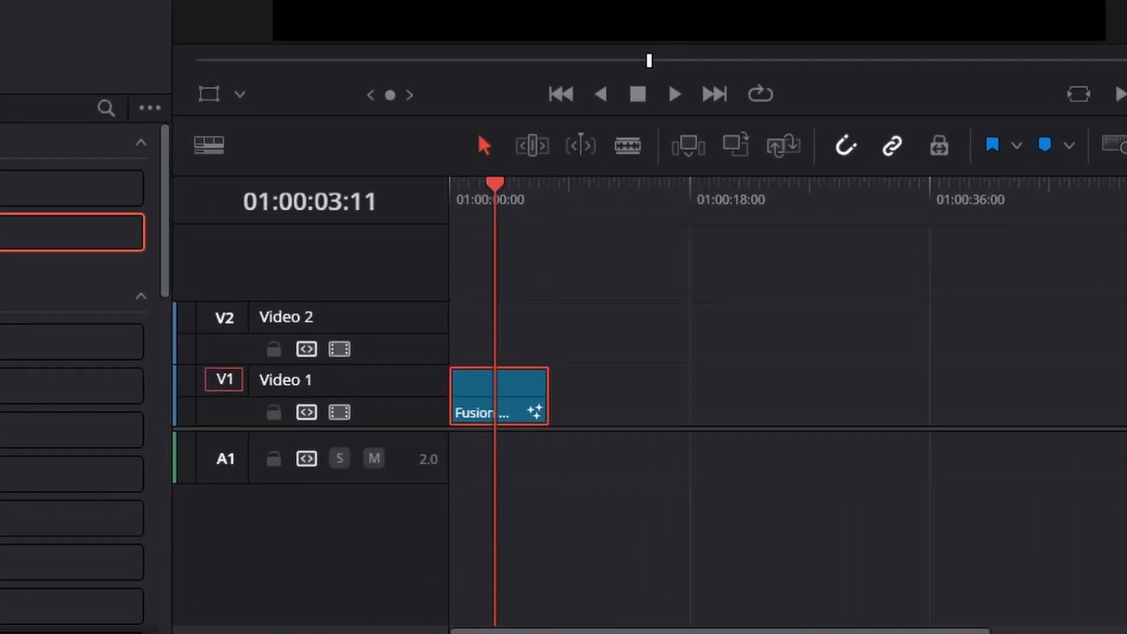
{"action": "key", "text": "Home"}
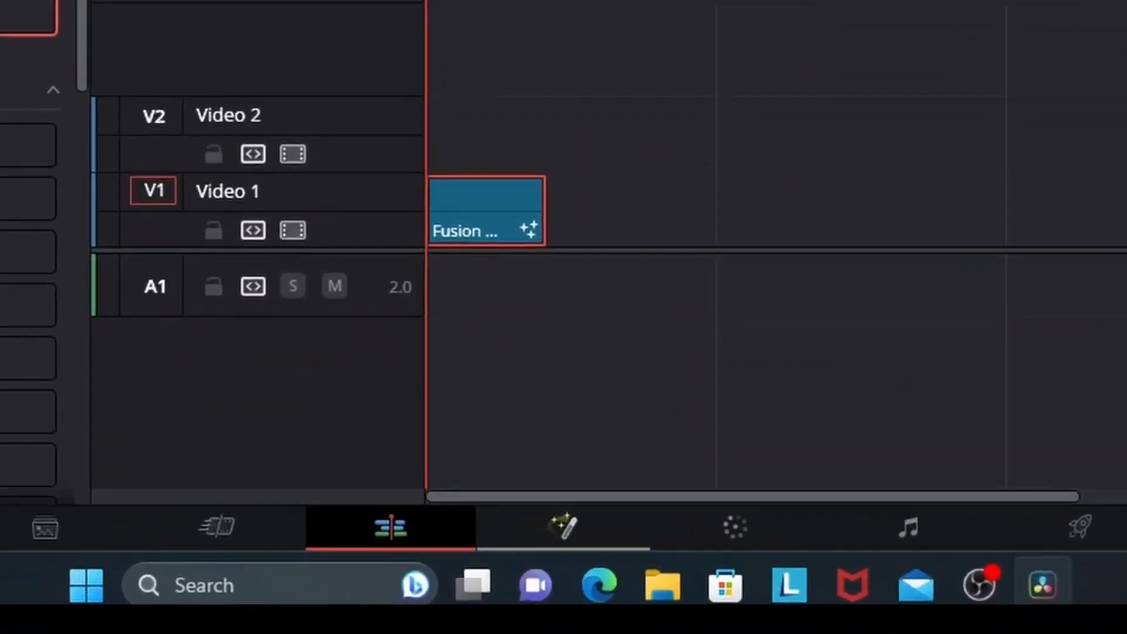
{"action": "left_click", "coordinate": [563, 602]}
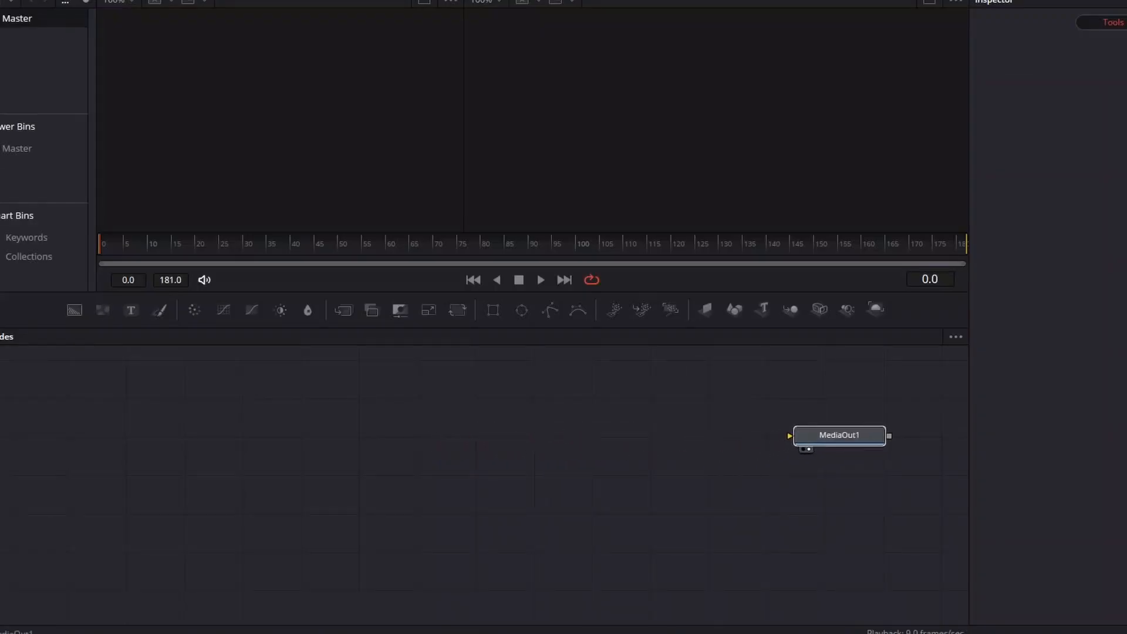
- Widen the media pool and add the BigFoot png image to the node graph as a media node
{"action": "left_click", "coordinate": [839, 434]}
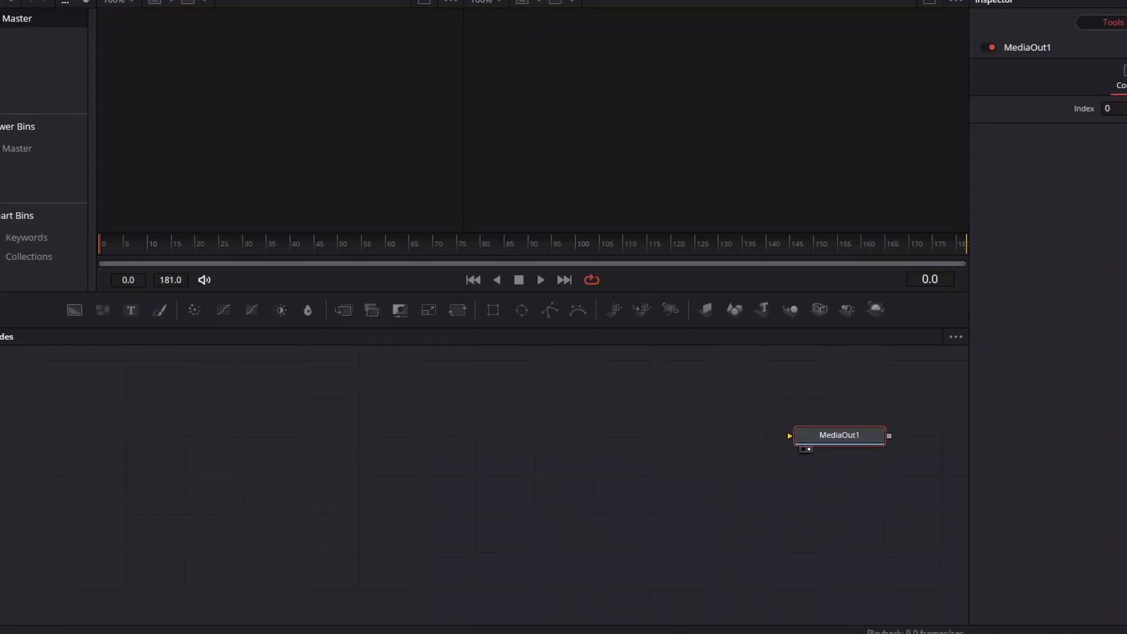
{"action": "left_click_drag", "start_coordinate": [96, 149], "coordinate": [288, 149]}
{"action": "left_click", "coordinate": [188, 32]}
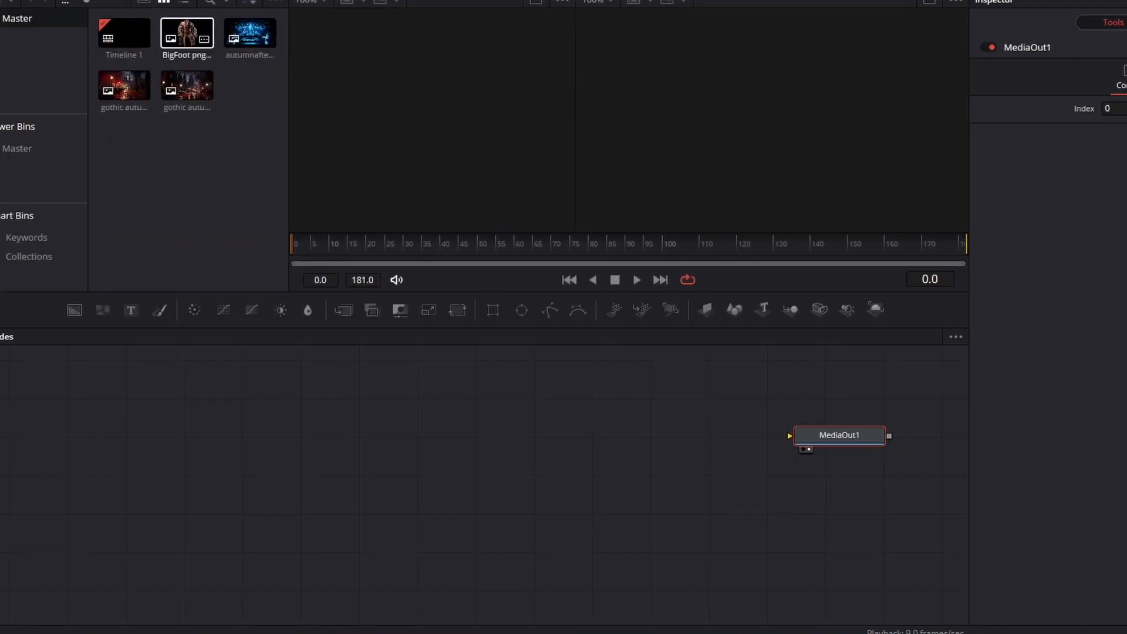
{"action": "left_click_drag", "start_coordinate": [188, 33], "coordinate": [139, 489]}
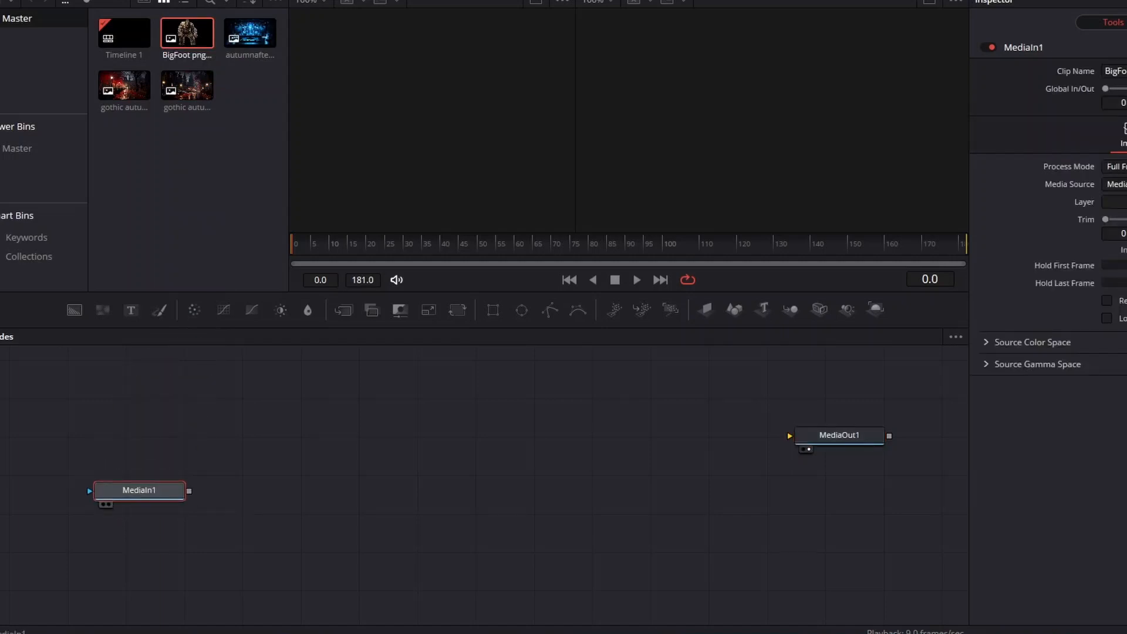
- Rename the newly added media node to bigfoot
{"action": "right_click", "coordinate": [140, 492]}
{"action": "left_click", "coordinate": [176, 361]}
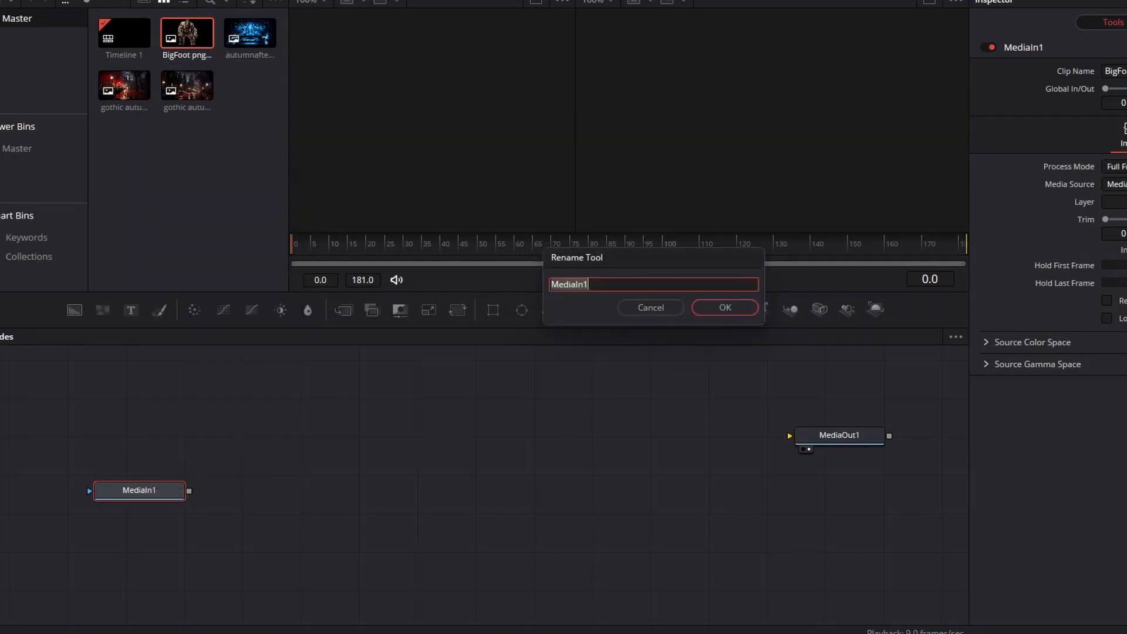
{"action": "type", "text": "b"}
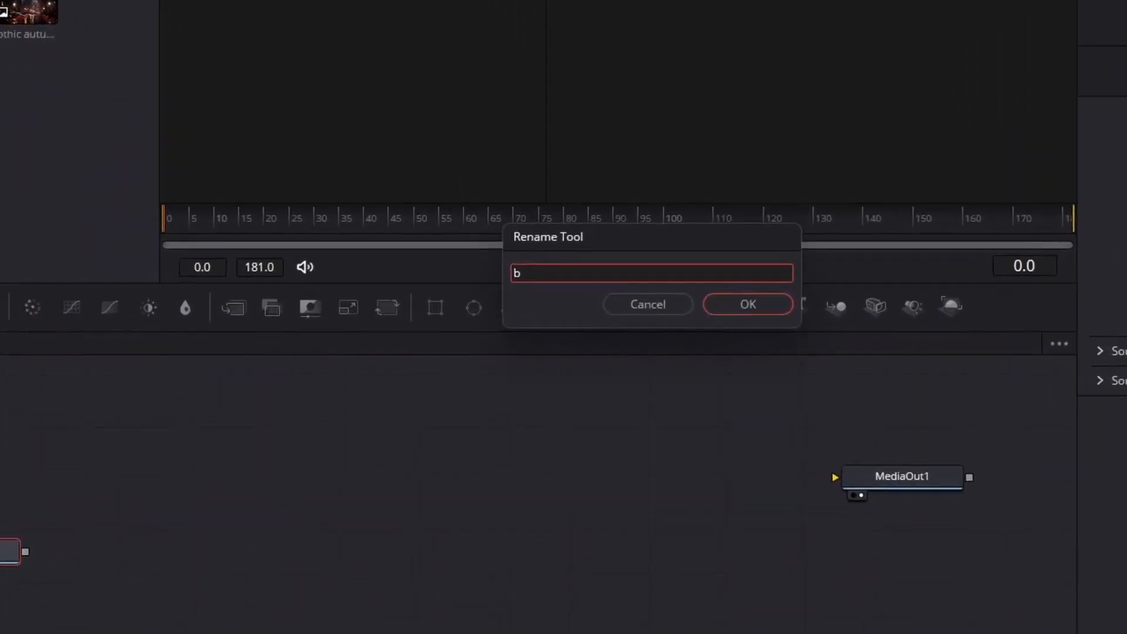
{"action": "type", "text": "igfoot"}
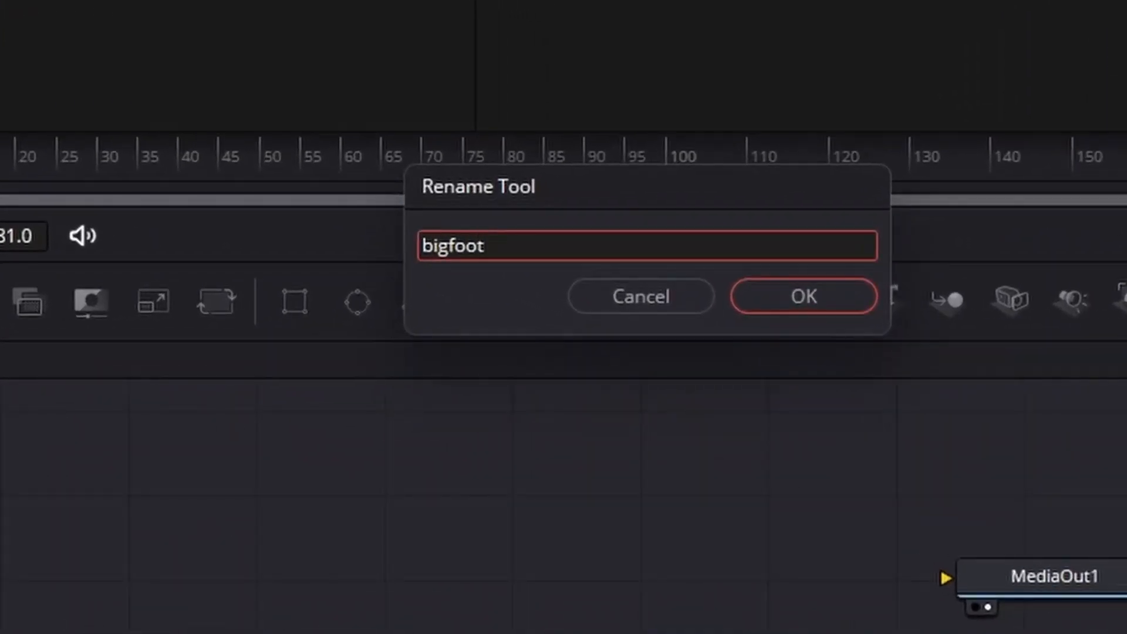
{"action": "key", "text": "Return"}
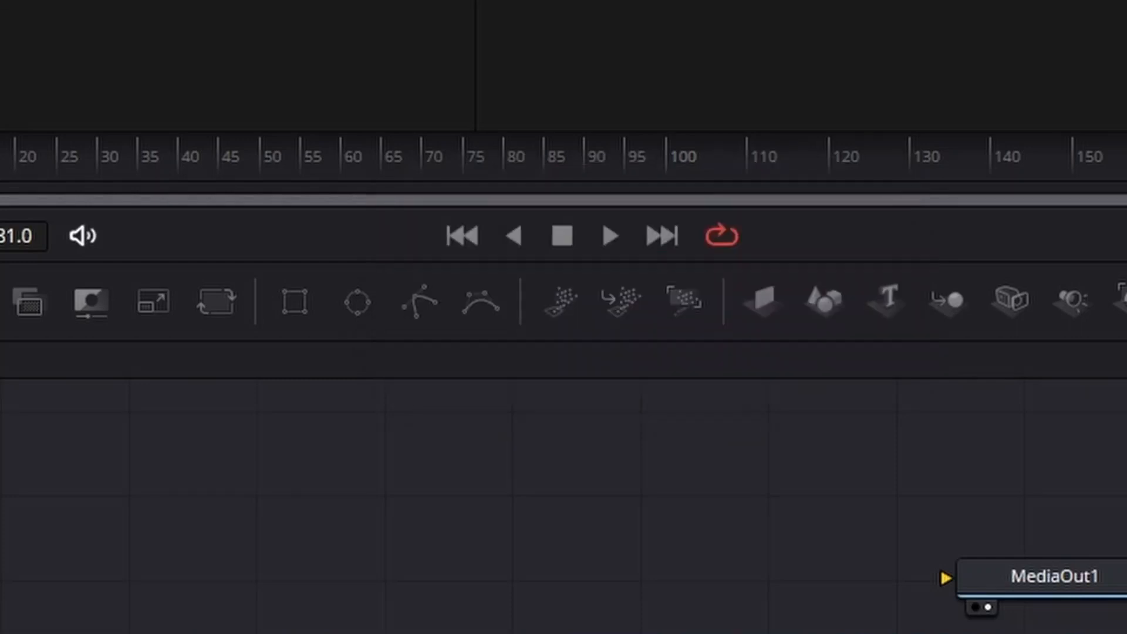
- Space the bigfoot and MediaOut1 nodes apart and connect the bigfoot output to MediaOut1
{"action": "left_click_drag", "start_coordinate": [139, 490], "coordinate": [119, 493]}
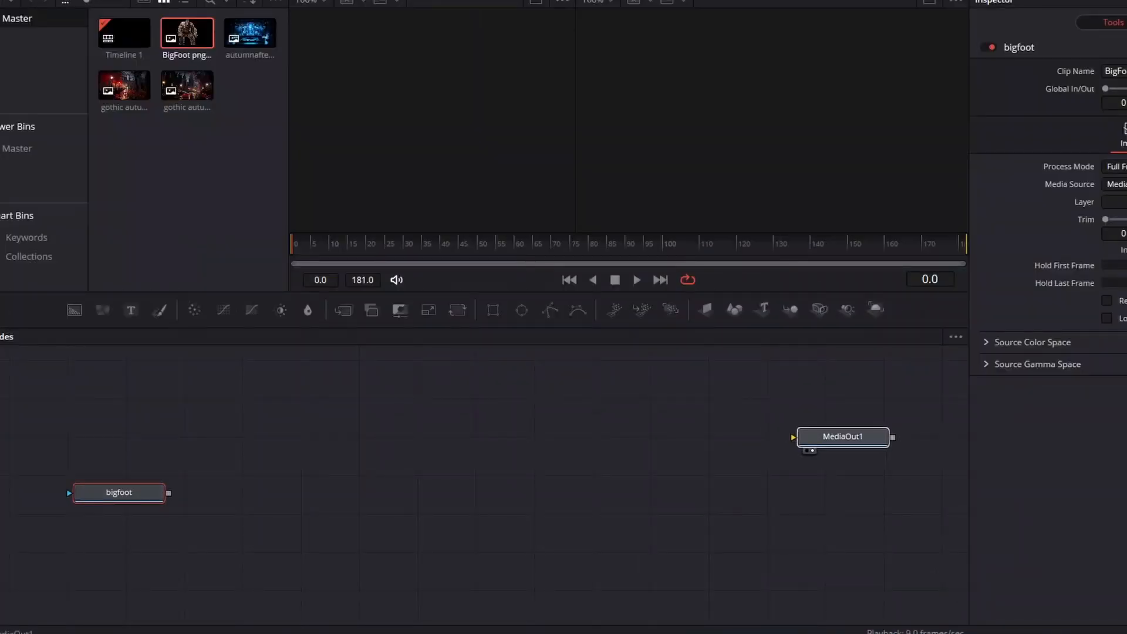
{"action": "left_click_drag", "start_coordinate": [839, 435], "coordinate": [868, 511]}
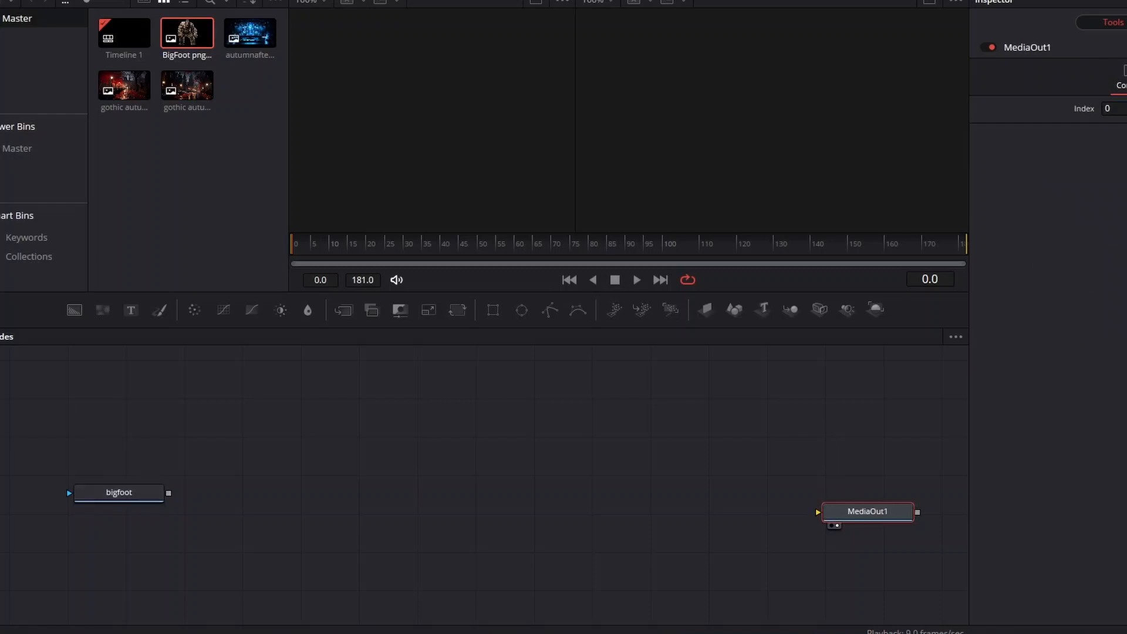
{"action": "left_click_drag", "start_coordinate": [171, 491], "coordinate": [551, 556]}
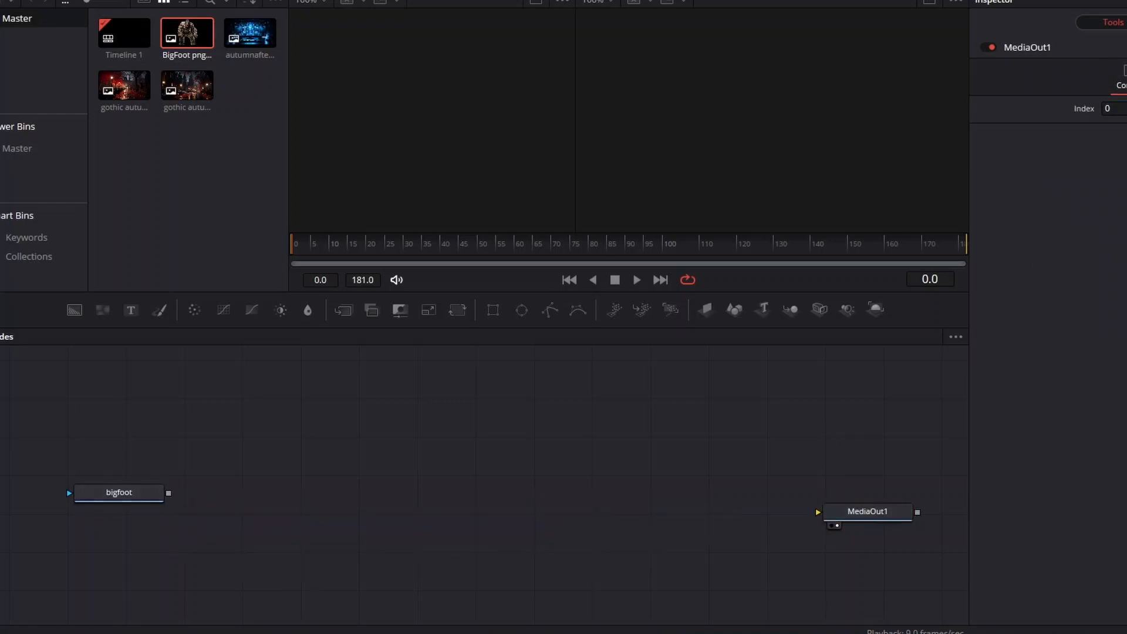
{"action": "left_click_drag", "start_coordinate": [169, 492], "coordinate": [867, 512]}
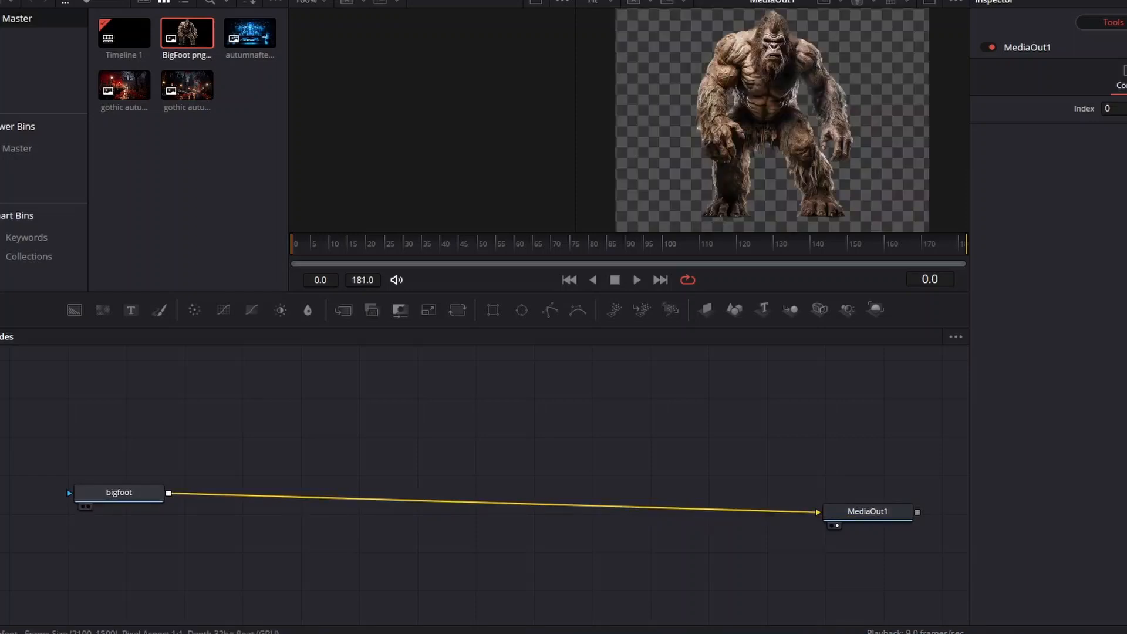
{"action": "left_click_drag", "start_coordinate": [117, 493], "coordinate": [111, 522]}
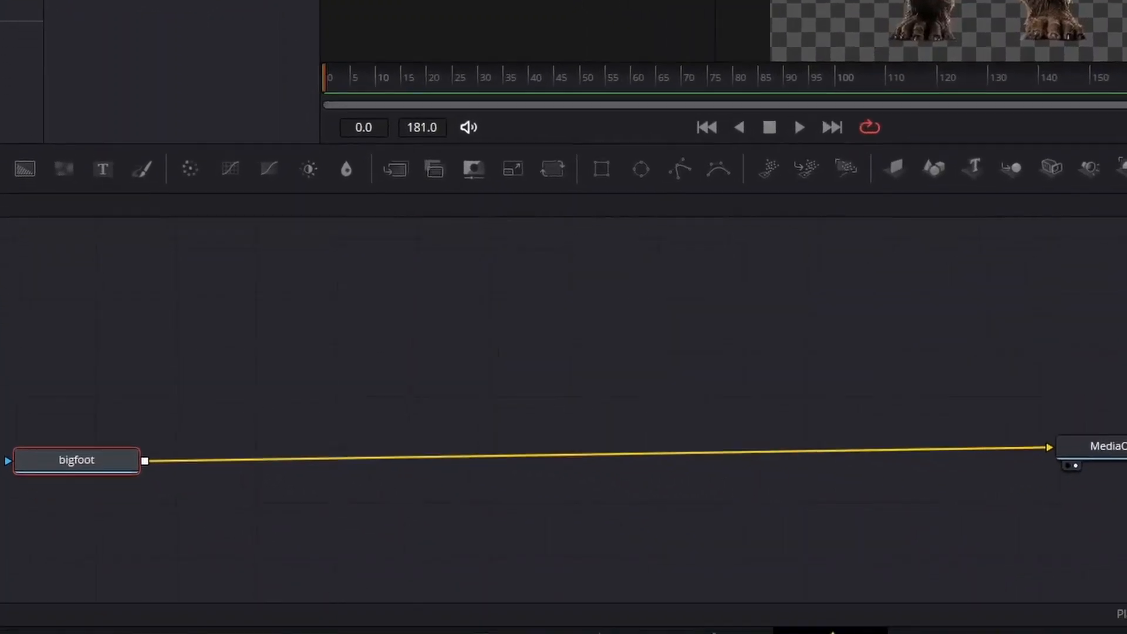
- Add an unconnected Image Plane 3D node to the node graph above the bigfoot connection
{"action": "right_click", "coordinate": [224, 337]}
{"action": "mouse_move", "coordinate": [272, 349]}
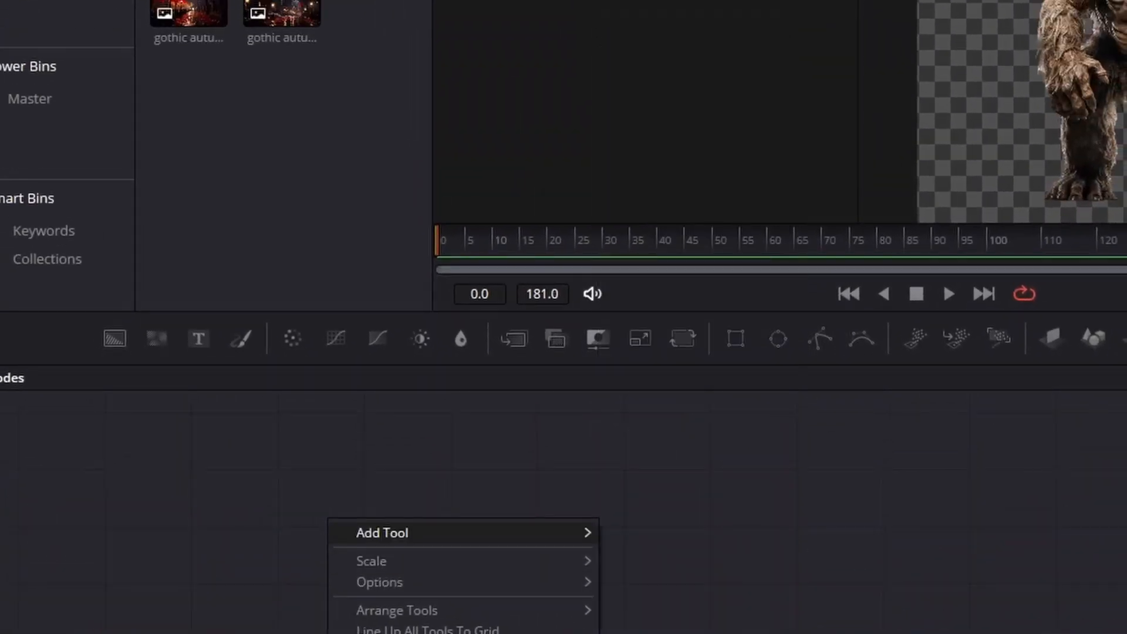
{"action": "mouse_move", "coordinate": [462, 532]}
{"action": "mouse_move", "coordinate": [635, 60]}
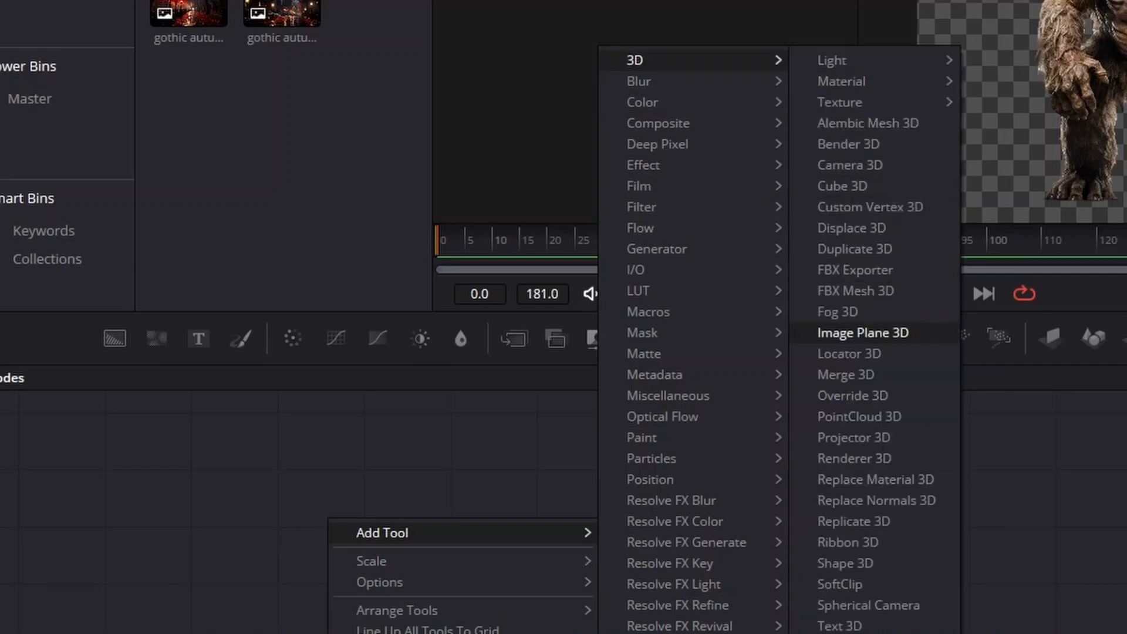
{"action": "left_click", "coordinate": [863, 332]}
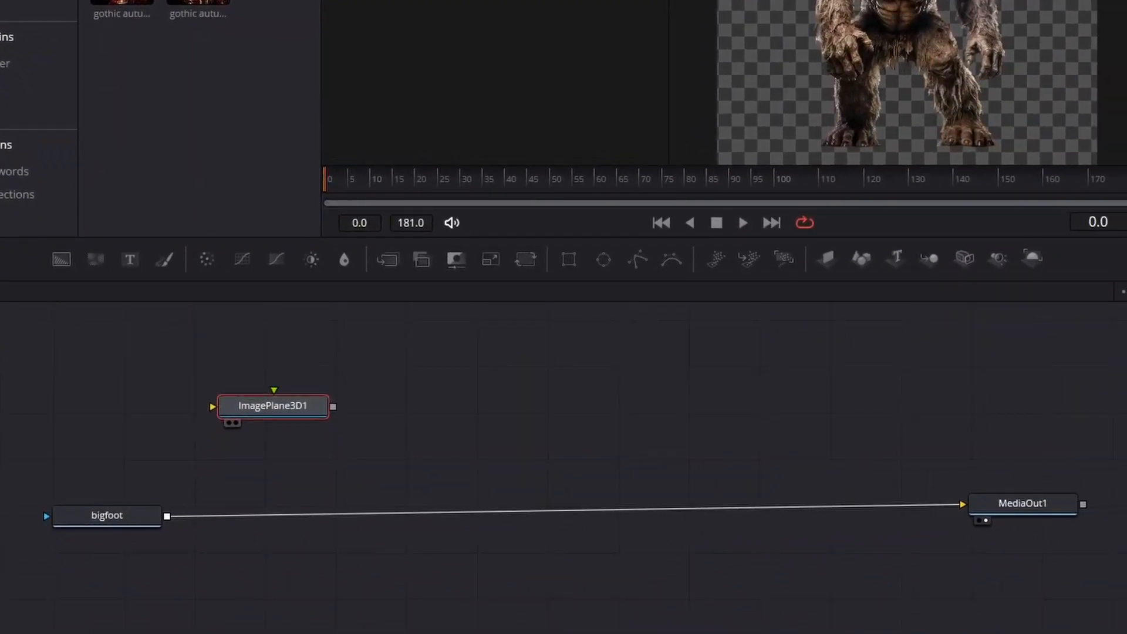
- Connect the bigfoot output to the image plane node and reposition that node above and beside bigfoot
{"action": "left_click_drag", "start_coordinate": [273, 406], "coordinate": [190, 501]}
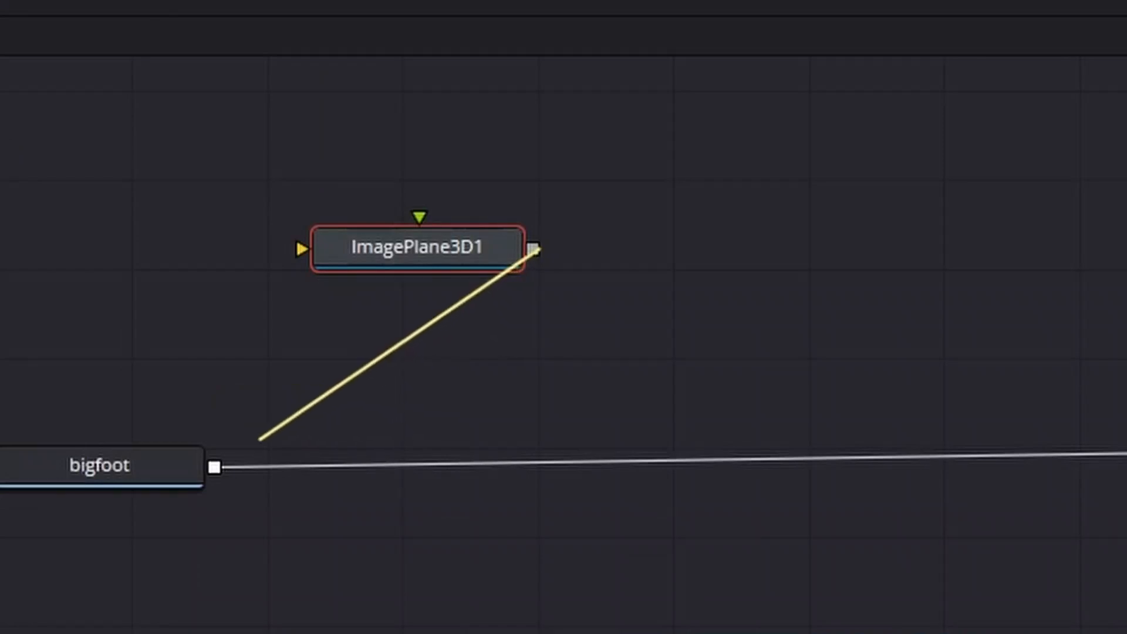
{"action": "left_click_drag", "start_coordinate": [259, 439], "coordinate": [215, 467]}
{"action": "left_click_drag", "start_coordinate": [417, 247], "coordinate": [483, 236]}
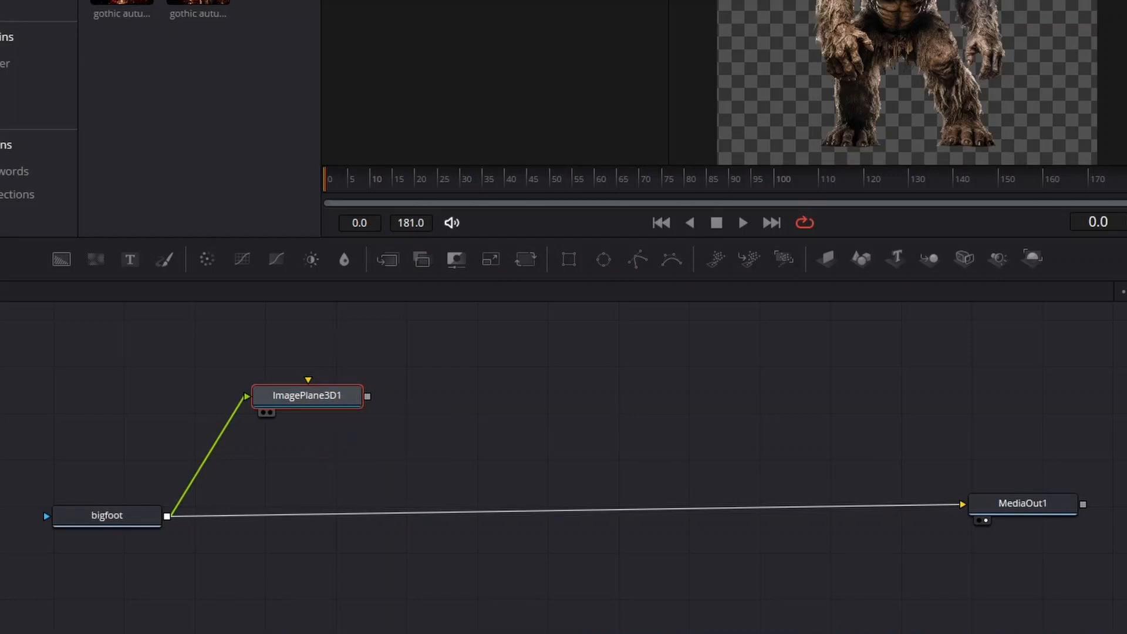
- Display the image plane node in LeftView and narrow the media pool to enlarge the viewers
{"action": "right_click", "coordinate": [313, 394]}
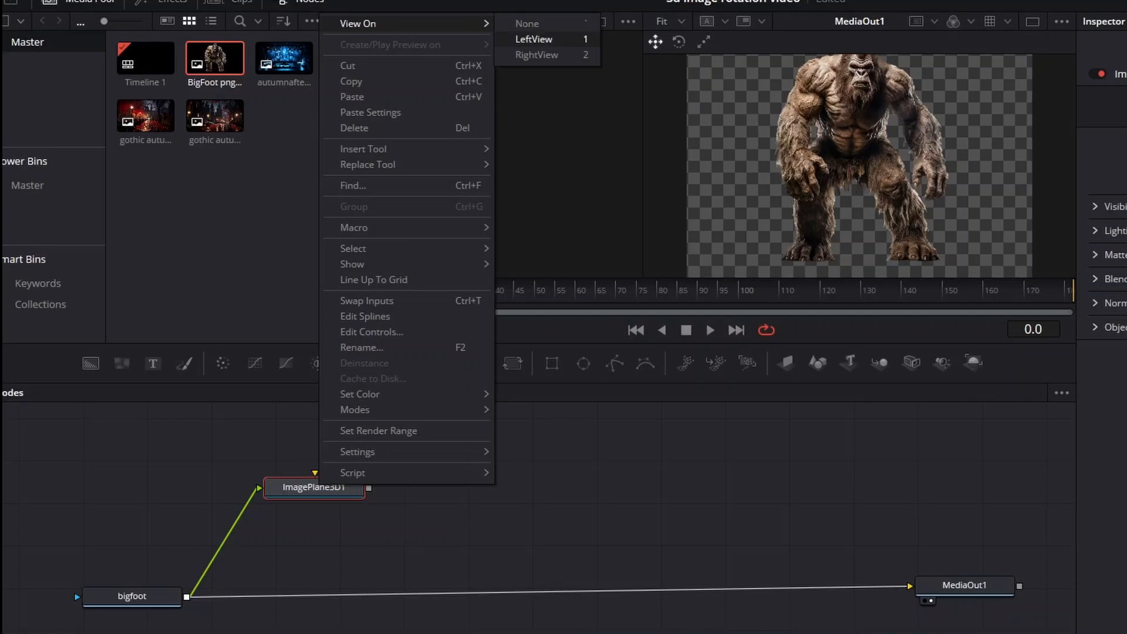
{"action": "left_click", "coordinate": [533, 39]}
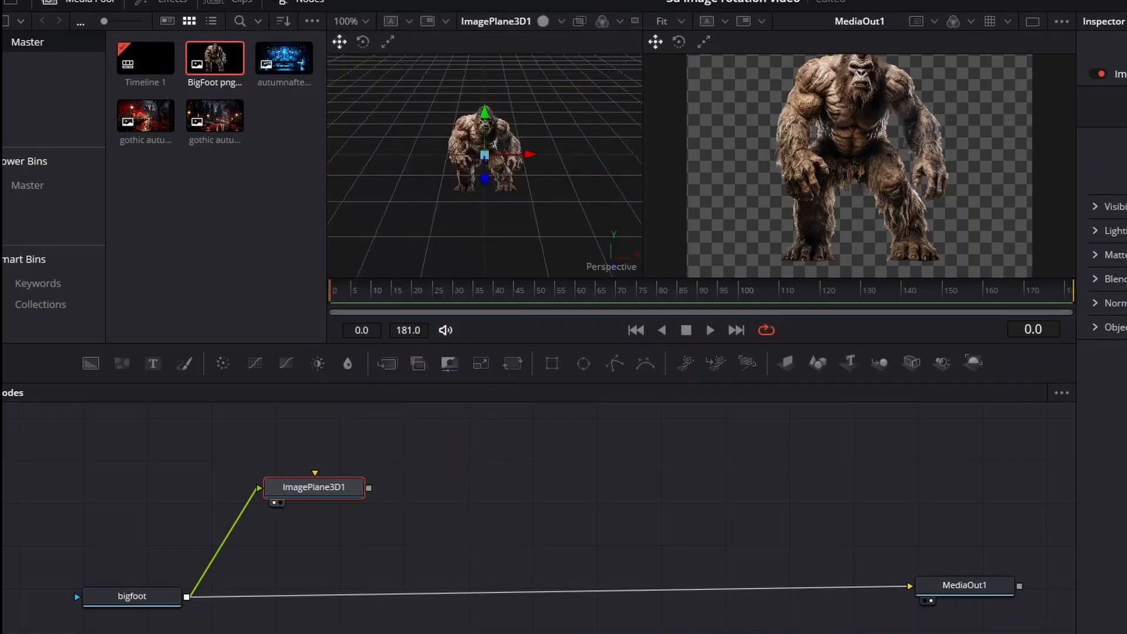
{"action": "left_click_drag", "start_coordinate": [327, 176], "coordinate": [121, 176]}
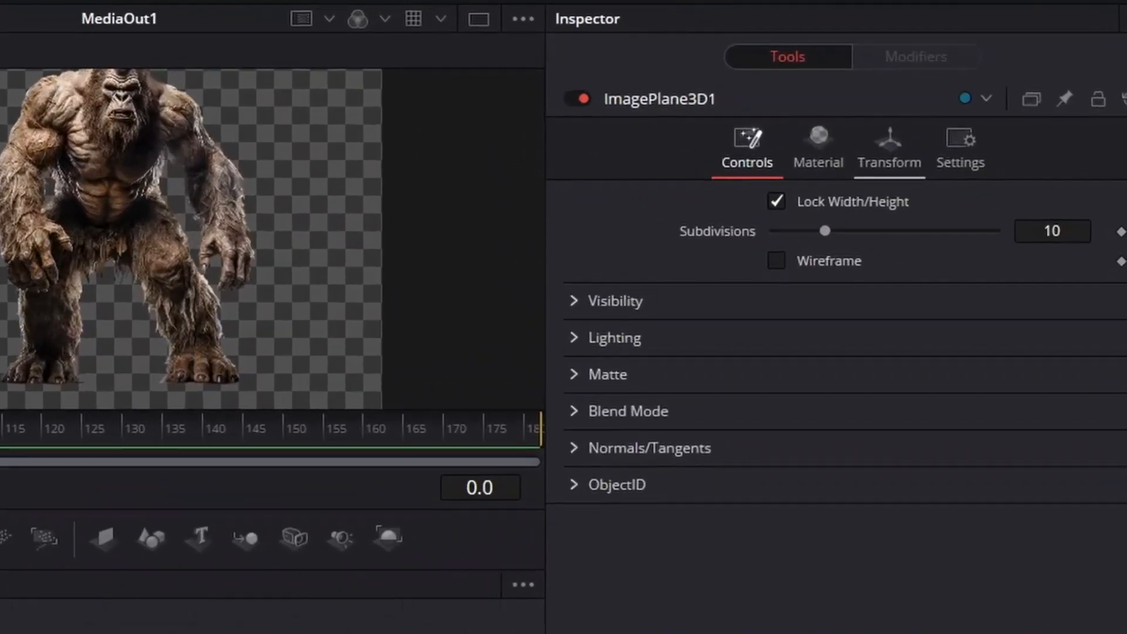
- Examine the image plane's Transform settings and its Controls, including the Lighting and Visibility options
{"action": "left_click", "coordinate": [991, 126]}
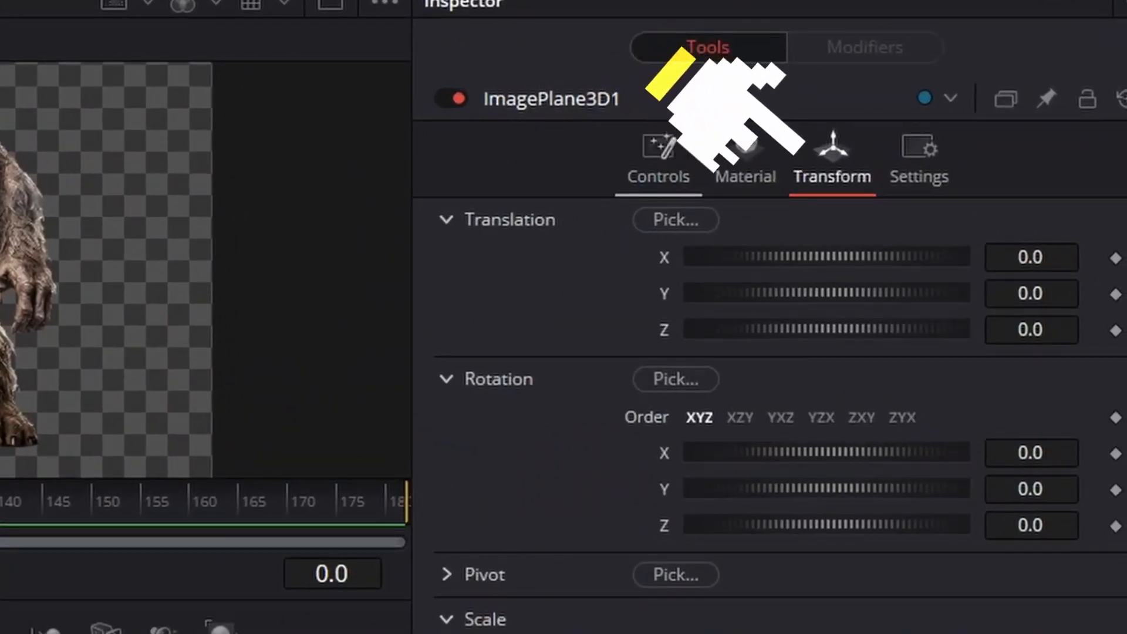
{"action": "left_click", "coordinate": [658, 159]}
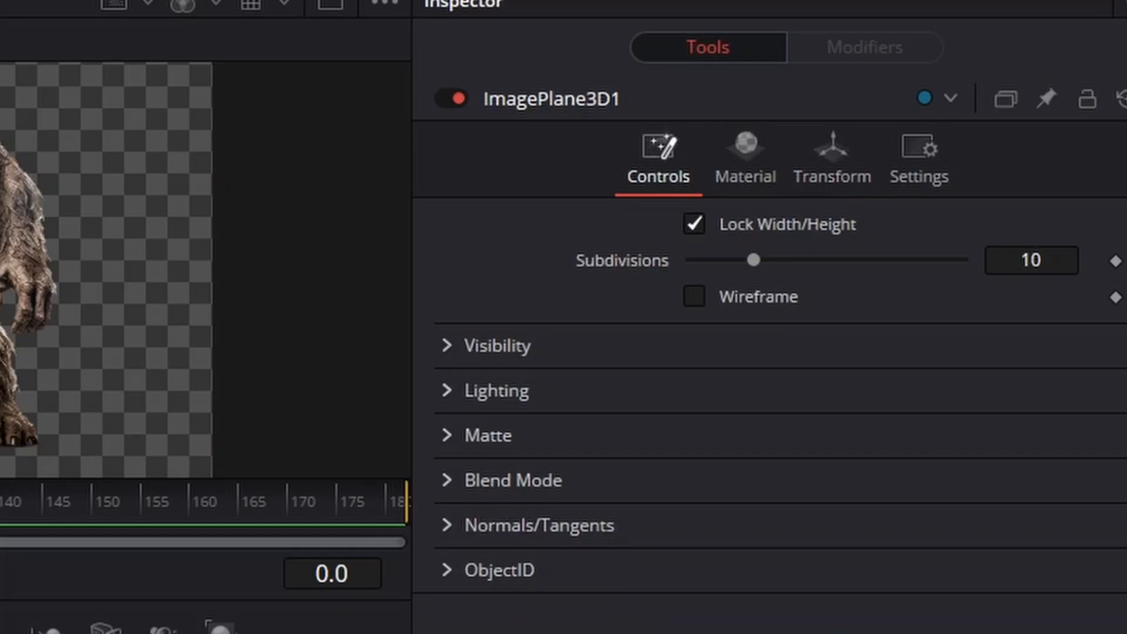
{"action": "left_click", "coordinate": [446, 390]}
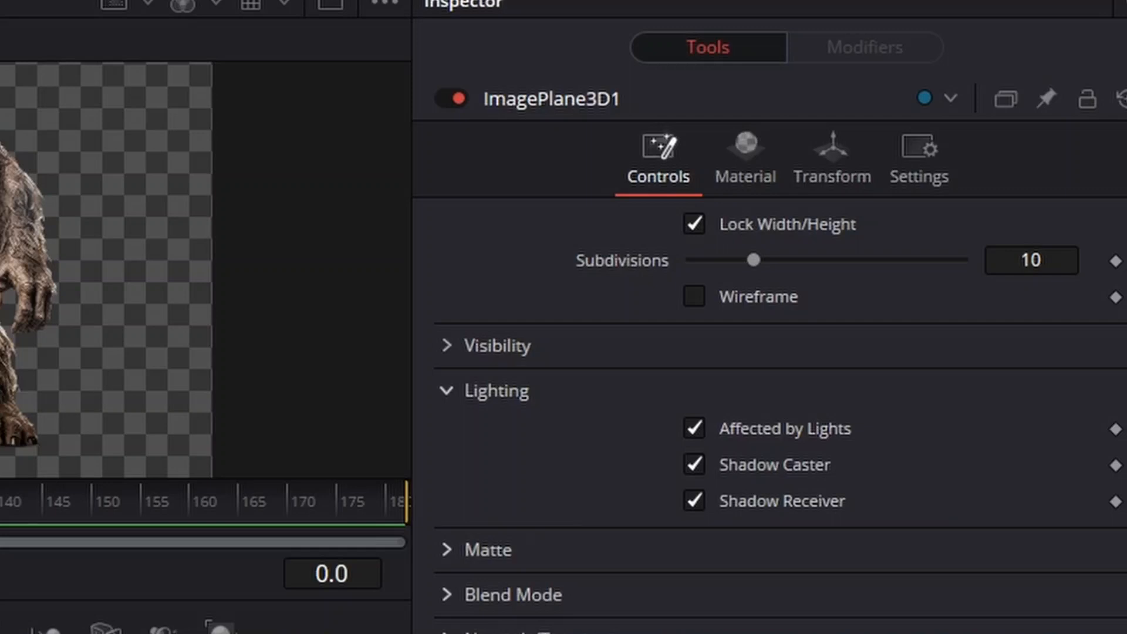
{"action": "left_click", "coordinate": [446, 345]}
{"action": "left_click", "coordinate": [447, 345]}
{"action": "left_click", "coordinate": [447, 390]}
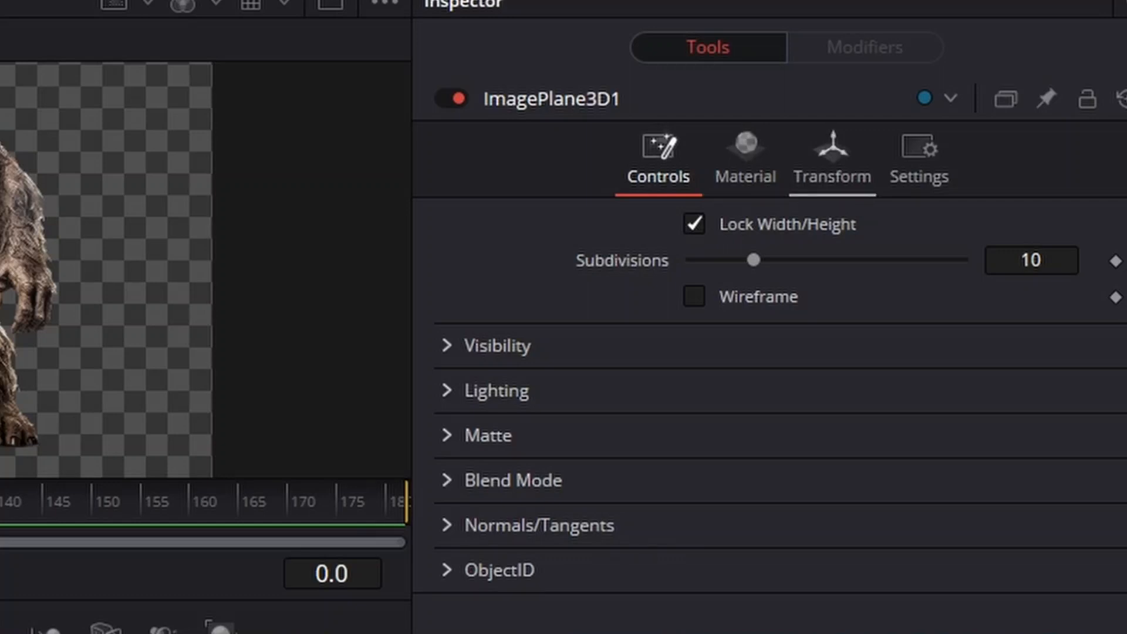
- Set the image plane's X translation to about -0.202 and X rotation to about -7.3, leaving Y rotation at 0
{"action": "left_click", "coordinate": [833, 164]}
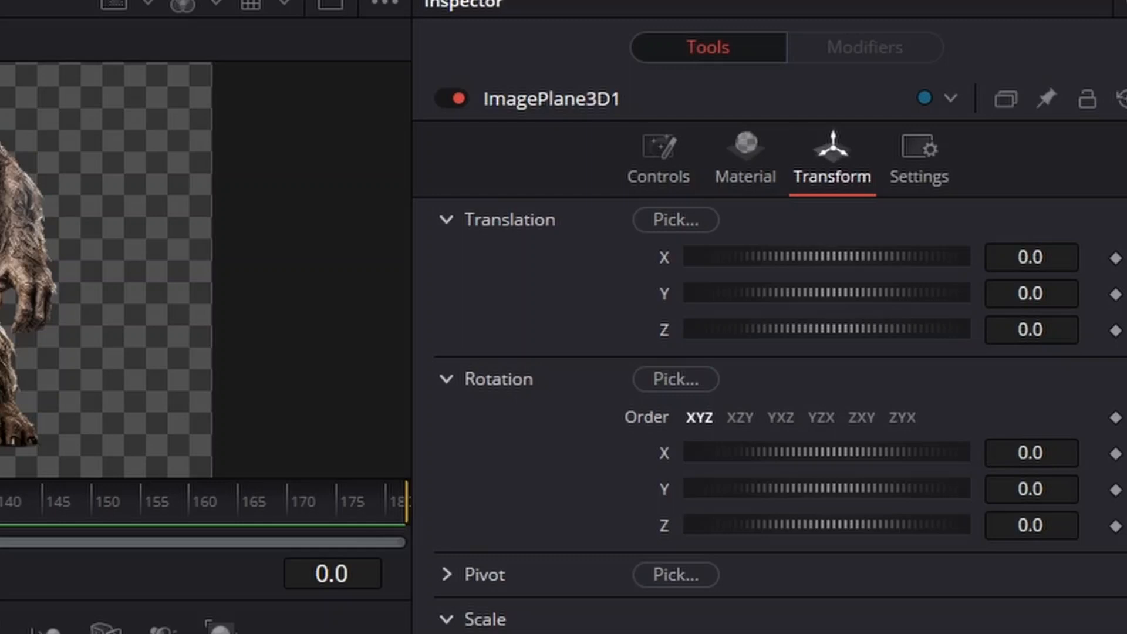
{"action": "left_click_drag", "start_coordinate": [827, 257], "coordinate": [766, 256]}
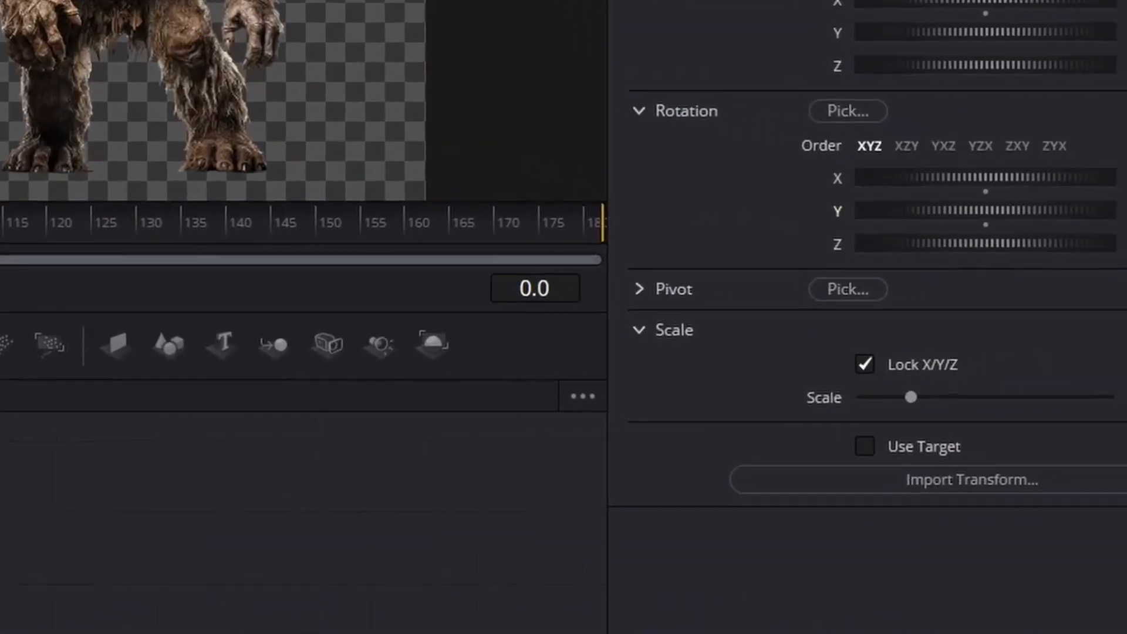
{"action": "left_click_drag", "start_coordinate": [873, 183], "coordinate": [911, 182]}
{"action": "double_click", "coordinate": [511, 146]}
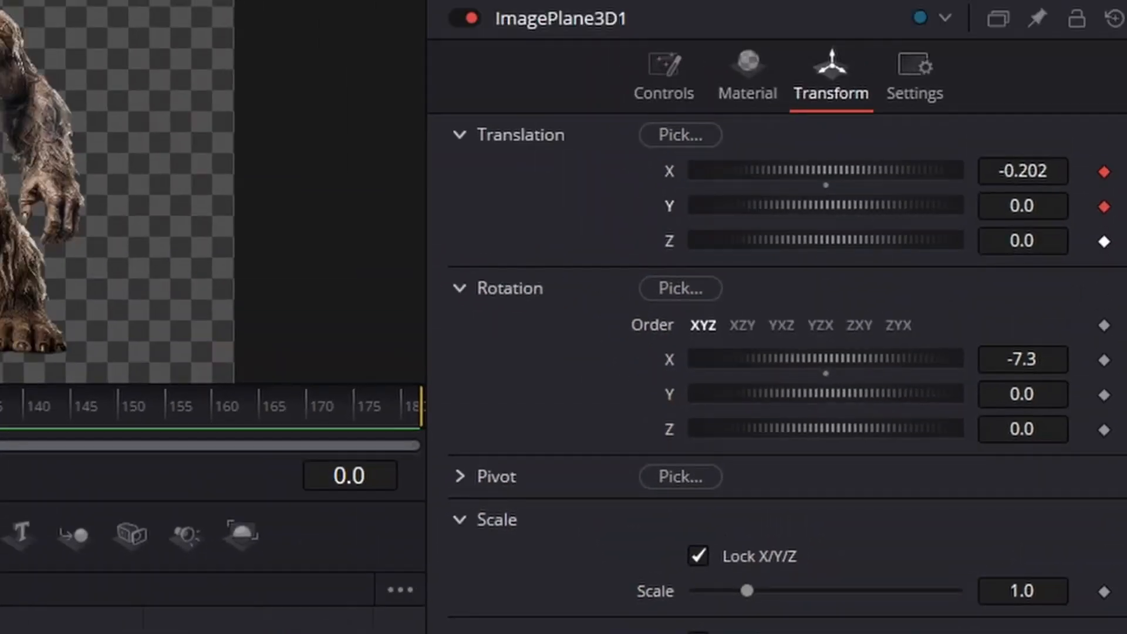
- Keyframe the image plane's Z translation, rotation order, and X, Y and Z rotation at frame 0
{"action": "left_click", "coordinate": [1103, 241]}
{"action": "left_click", "coordinate": [1103, 324]}
{"action": "left_click", "coordinate": [1104, 360]}
{"action": "left_click", "coordinate": [1103, 394]}
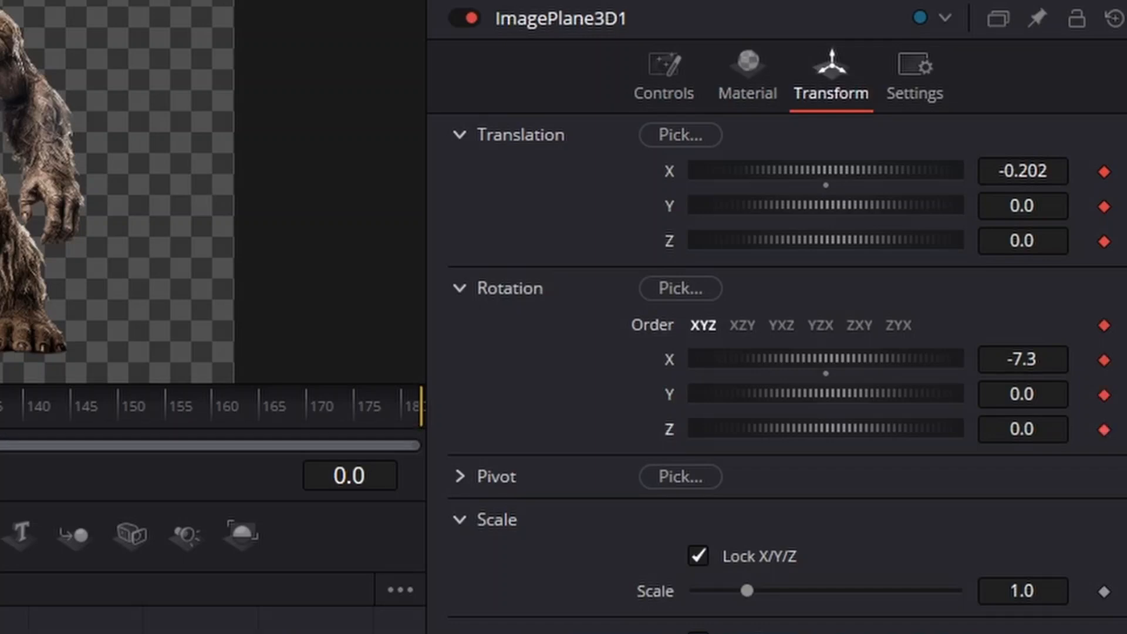
{"action": "left_click", "coordinate": [1104, 429]}
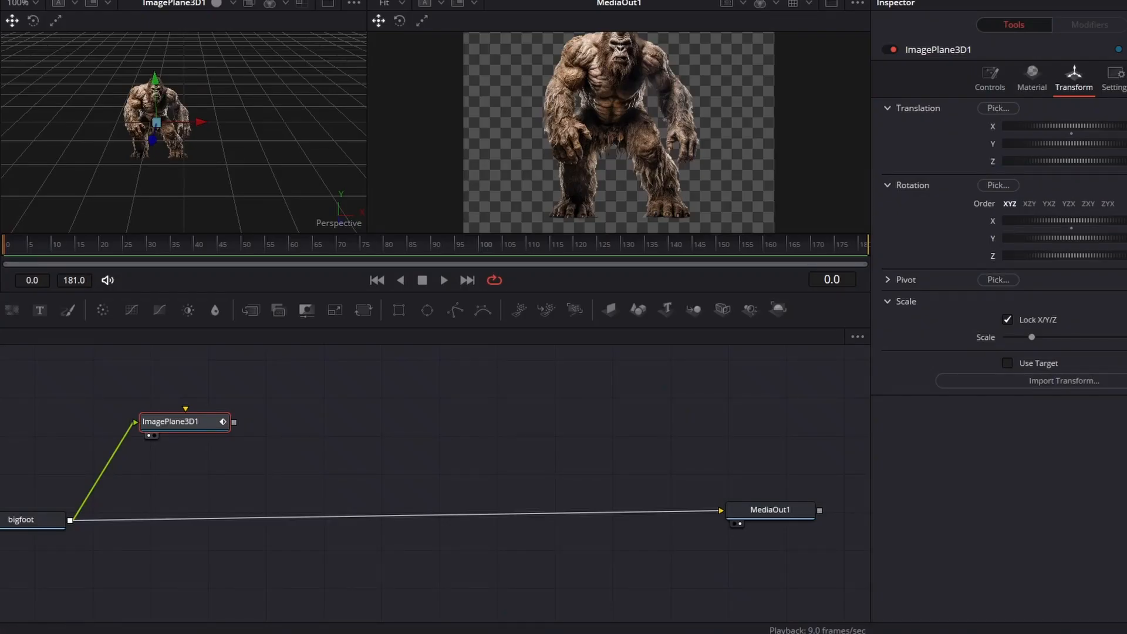
- At frame 180, set the image plane's Y translation to 0.04, Z translation to 0.51 and Y rotation to 710.9, and rotate it negatively around X
{"action": "left_click_drag", "start_coordinate": [4, 244], "coordinate": [479, 244]}
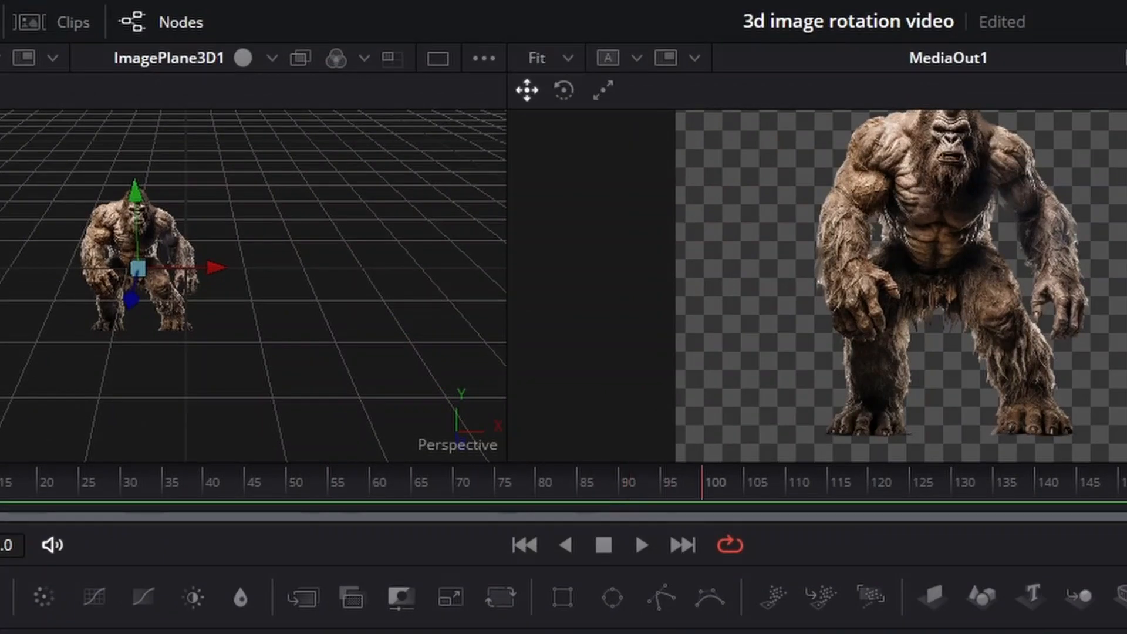
{"action": "left_click_drag", "start_coordinate": [701, 482], "coordinate": [1126, 481]}
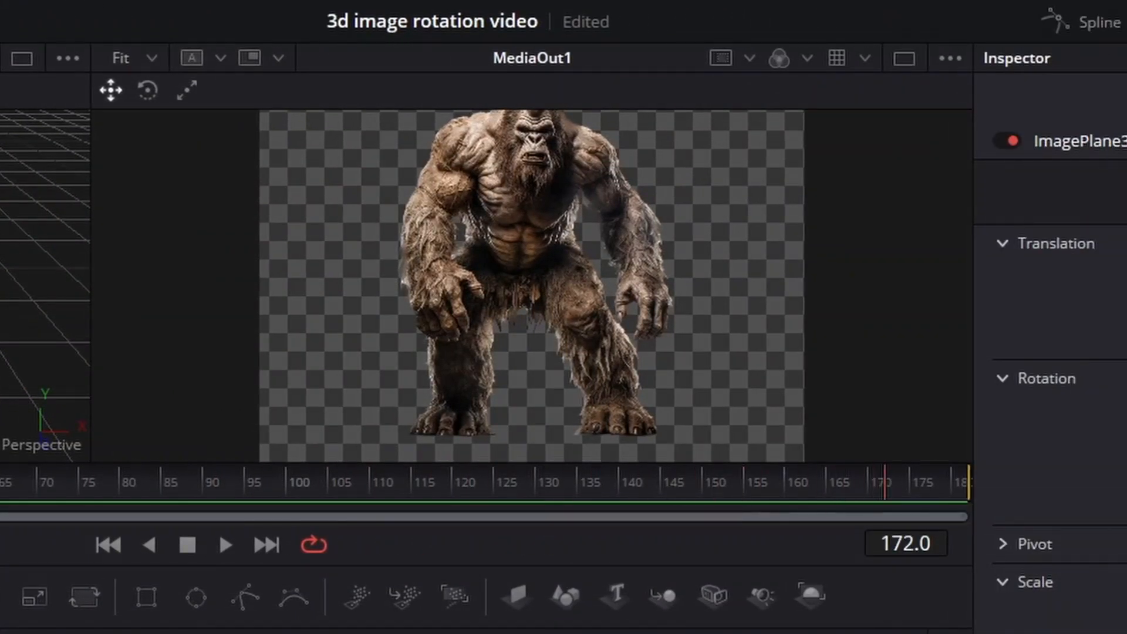
{"action": "left_click_drag", "start_coordinate": [884, 482], "coordinate": [951, 482]}
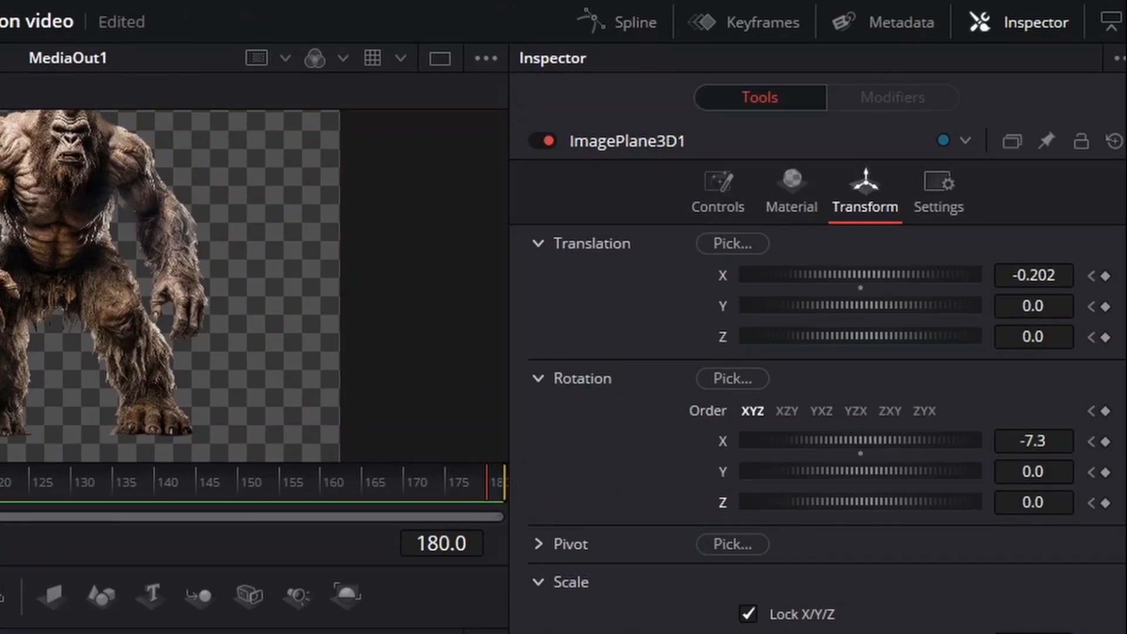
{"action": "left_click_drag", "start_coordinate": [833, 471], "coordinate": [987, 471]}
{"action": "left_click_drag", "start_coordinate": [780, 471], "coordinate": [970, 471]}
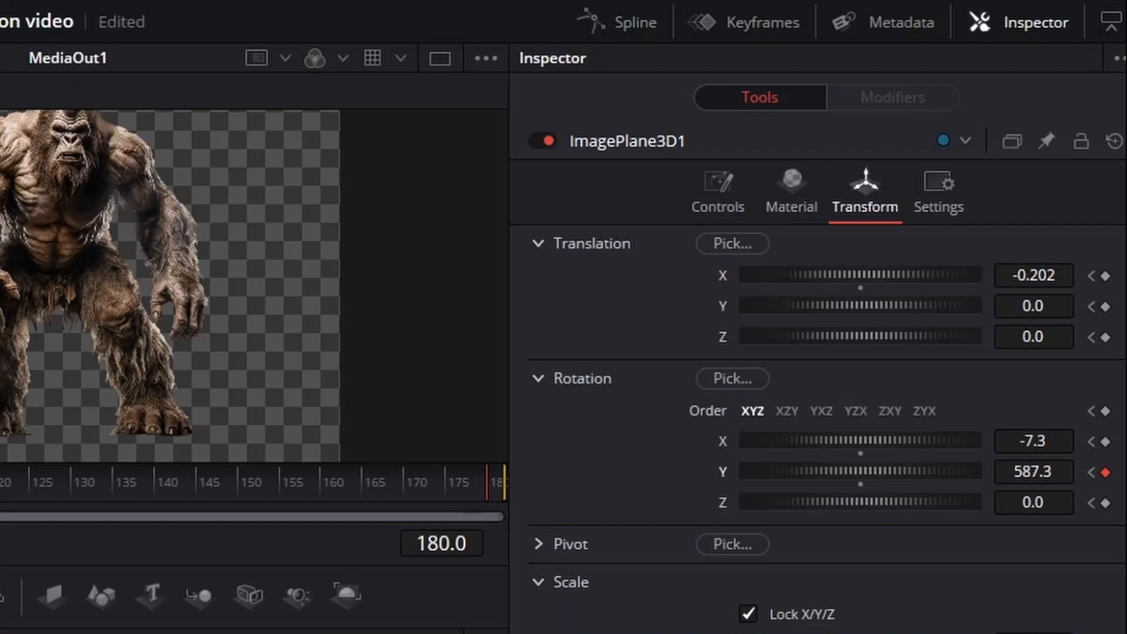
{"action": "left_click_drag", "start_coordinate": [860, 471], "coordinate": [873, 471]}
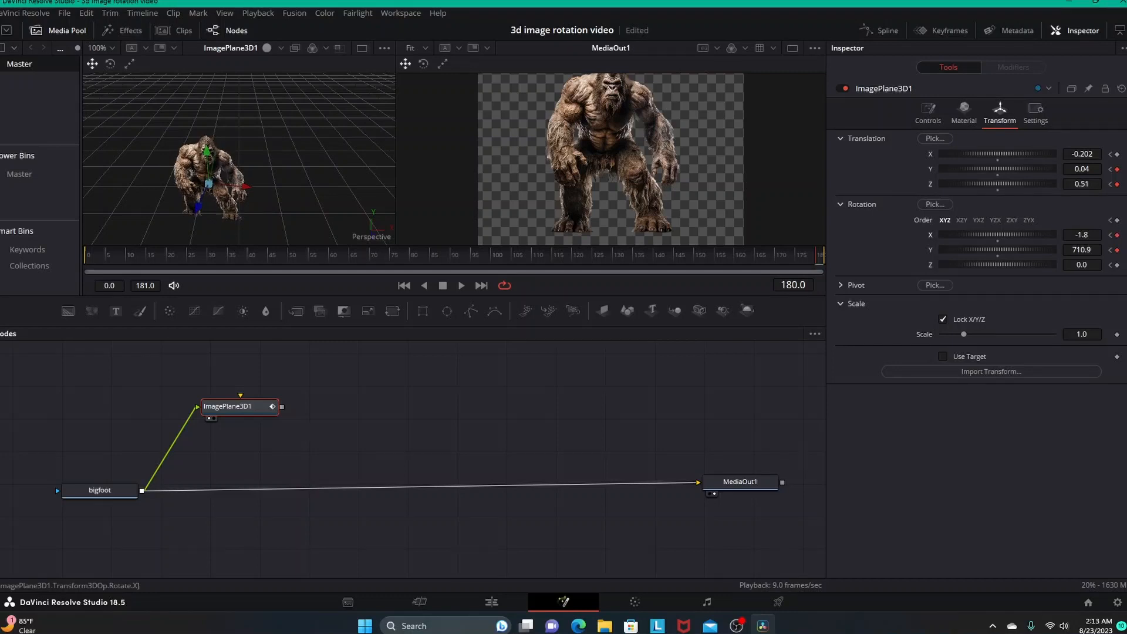
{"action": "left_click_drag", "start_coordinate": [997, 235], "coordinate": [964, 235]}
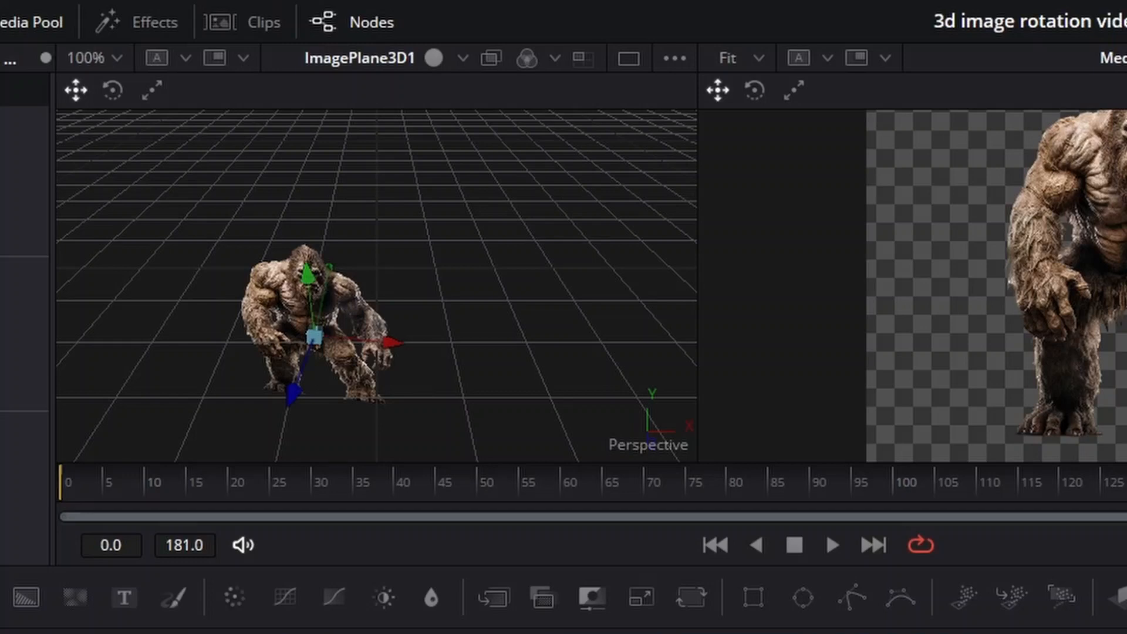
- Play the composition from frame 0 to preview the image plane's animated movement and rotation
{"action": "key", "text": "space"}
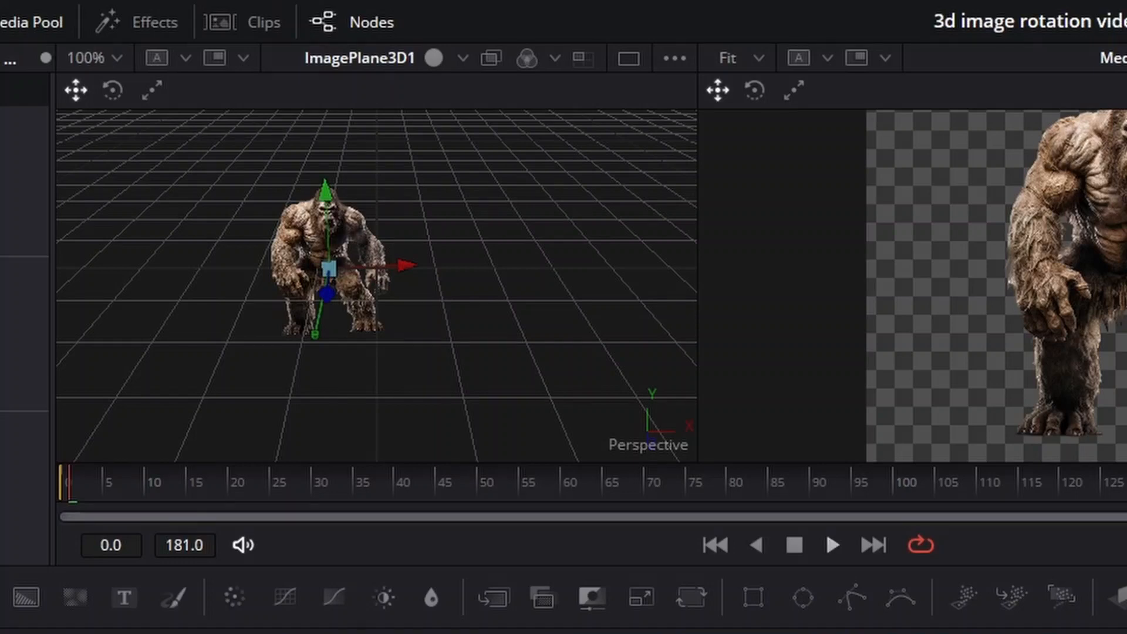
{"action": "key", "text": "space"}
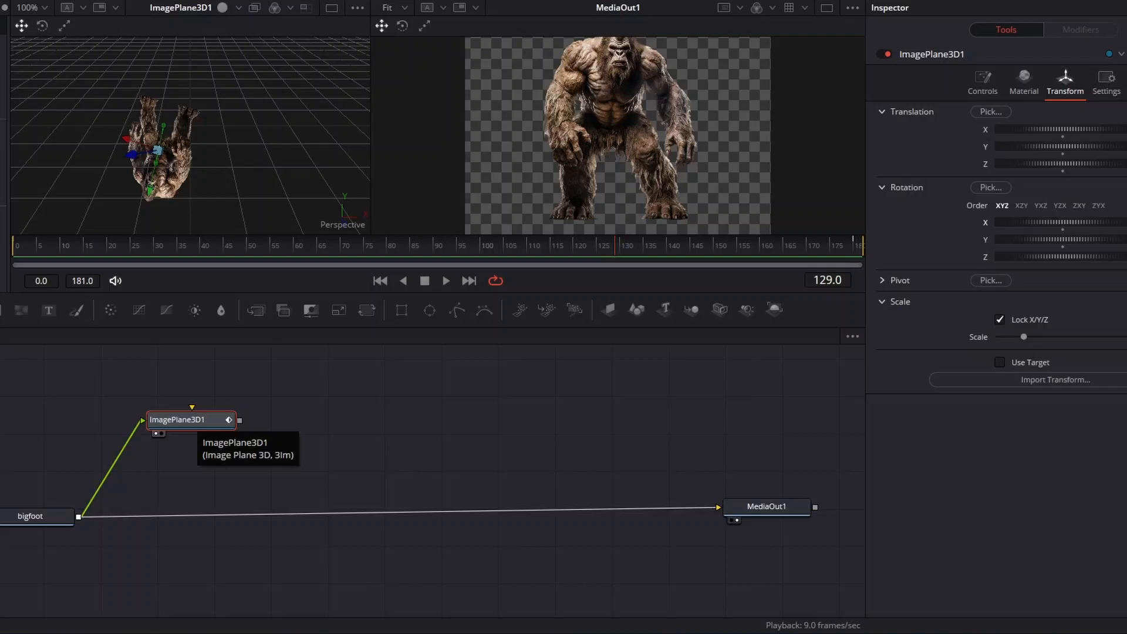
- Add a Renderer 3D node beside the image plane node and feed the image plane's 3D output into it
{"action": "left_click_drag", "start_coordinate": [188, 419], "coordinate": [200, 412]}
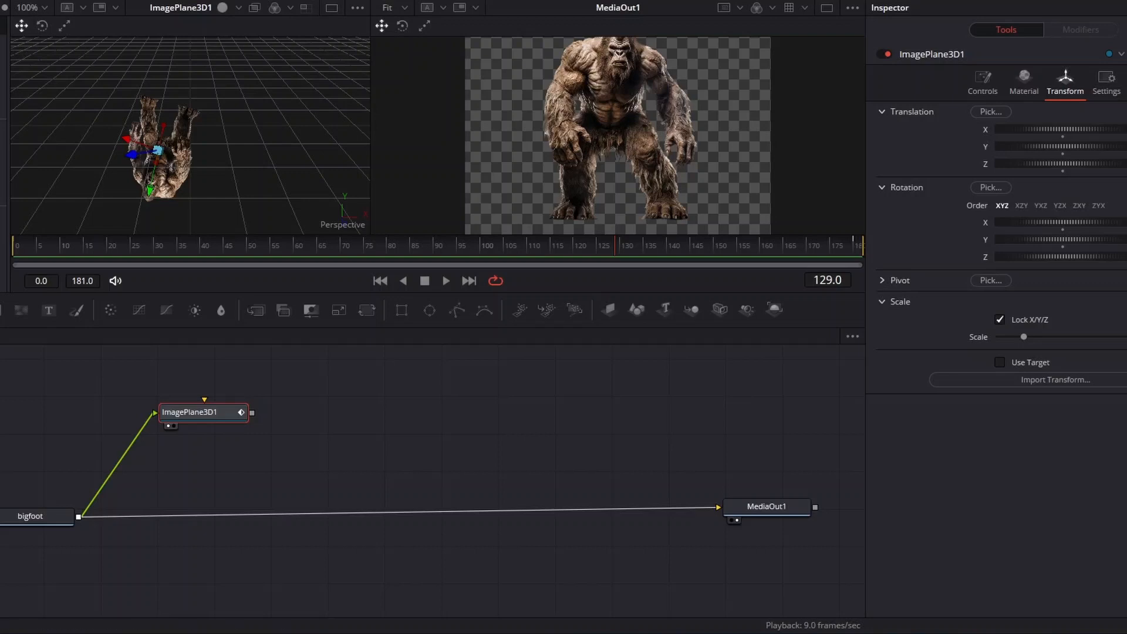
{"action": "right_click", "coordinate": [323, 418]}
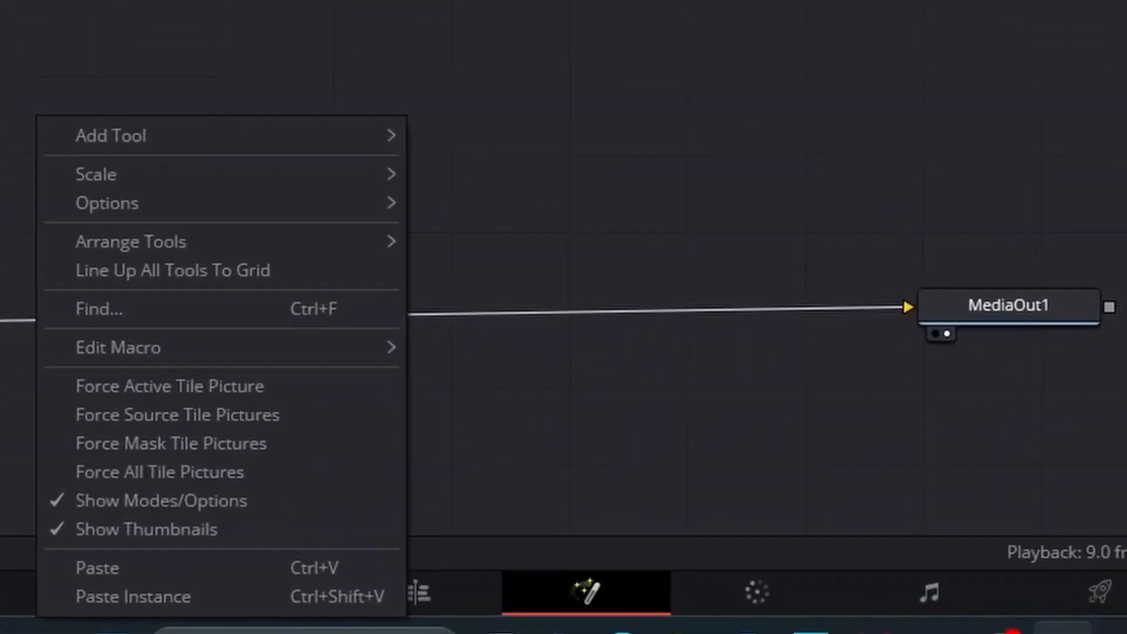
{"action": "mouse_move", "coordinate": [346, 428]}
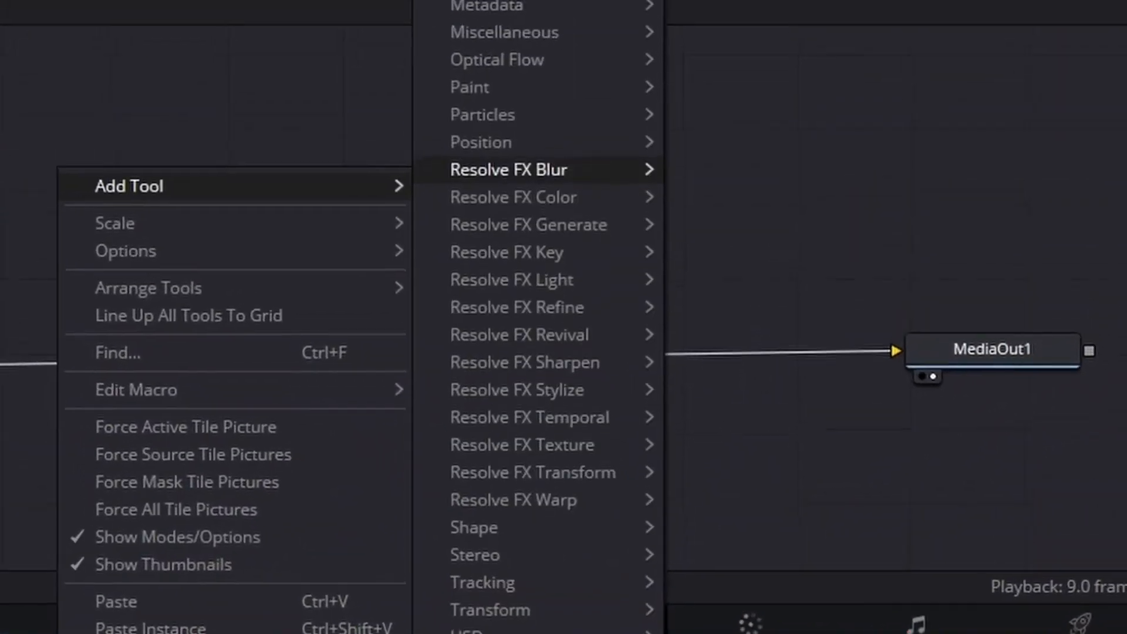
{"action": "mouse_move", "coordinate": [492, 49]}
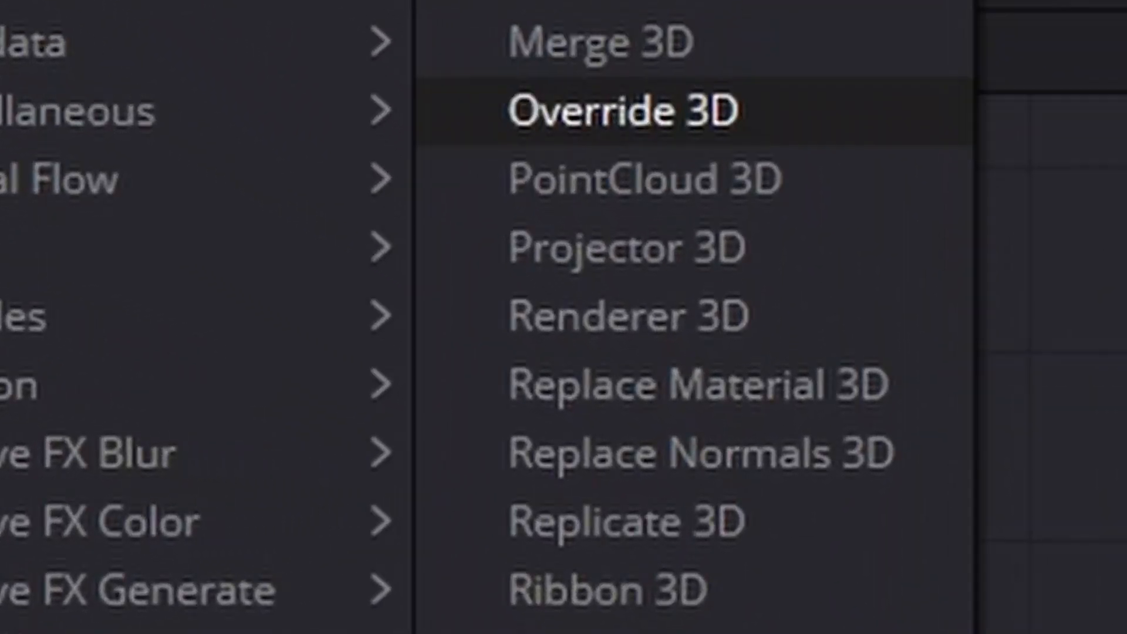
{"action": "left_click", "coordinate": [628, 315]}
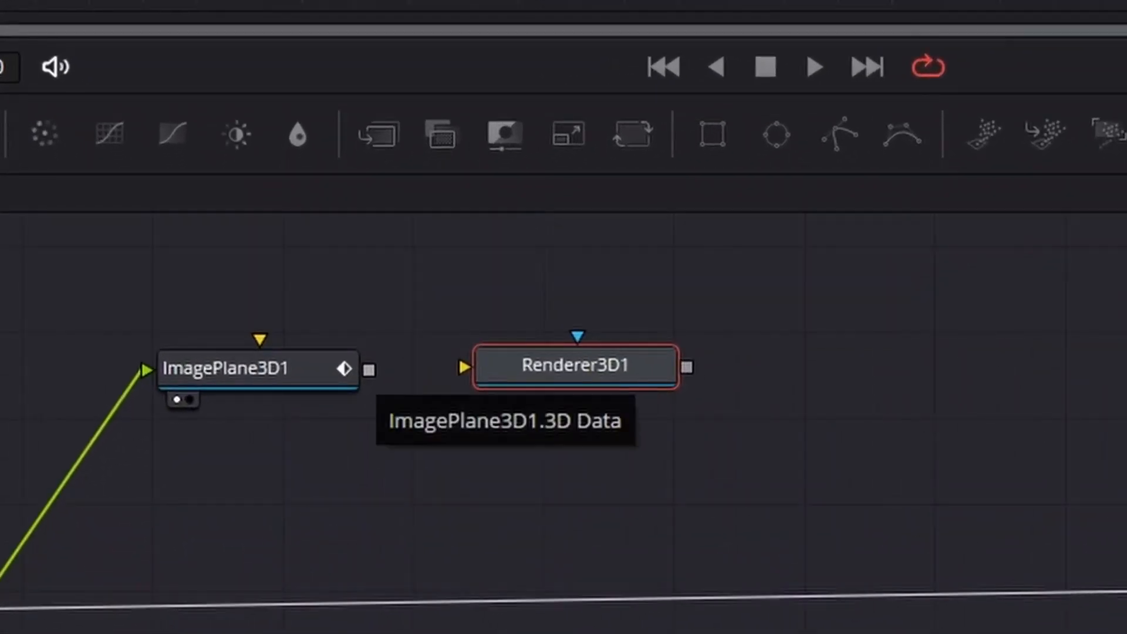
{"action": "left_click_drag", "start_coordinate": [368, 370], "coordinate": [558, 368]}
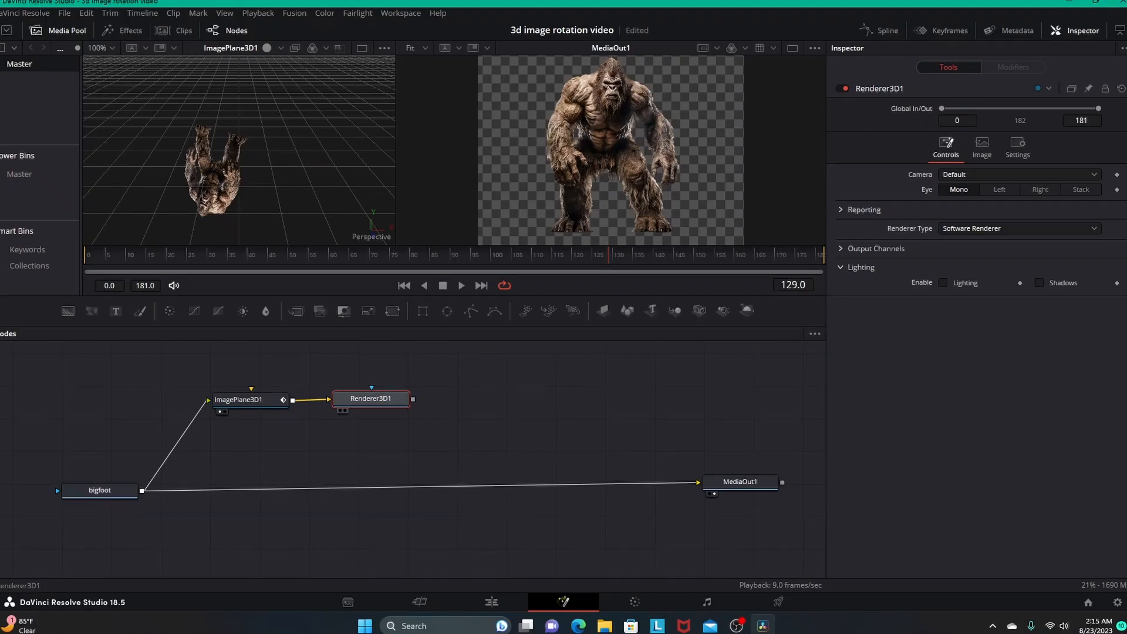
{"action": "left_click_drag", "start_coordinate": [370, 399], "coordinate": [377, 403]}
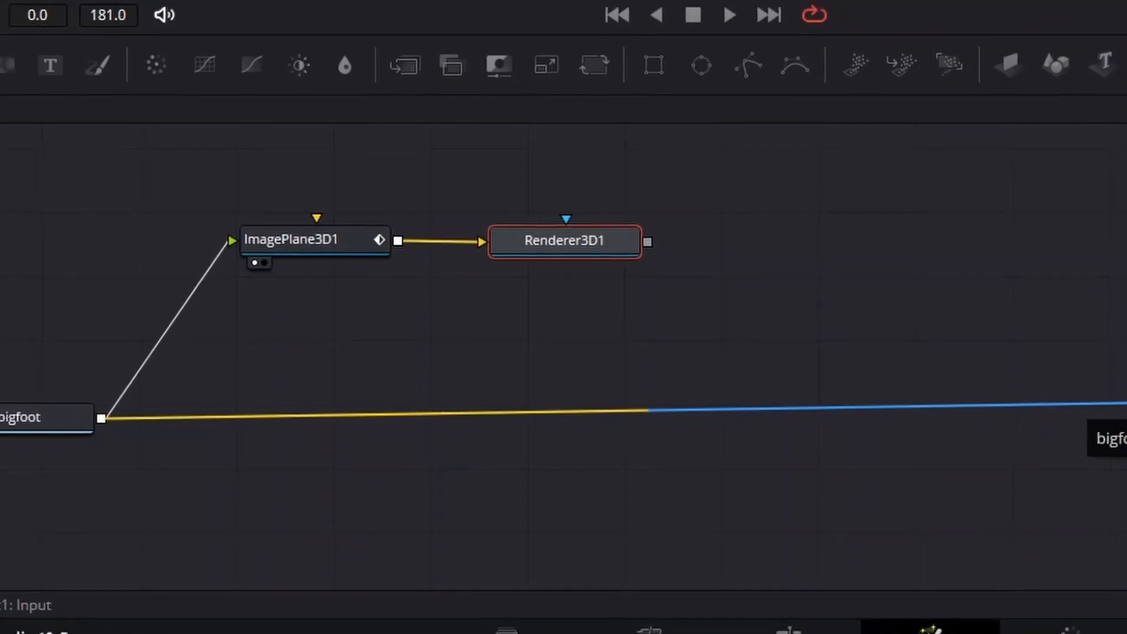
- Replace bigfoot's direct connection to MediaOut1 with the Renderer 3D output, and slightly reposition the MediaOut, renderer and image plane nodes
{"action": "left_click", "coordinate": [1098, 403]}
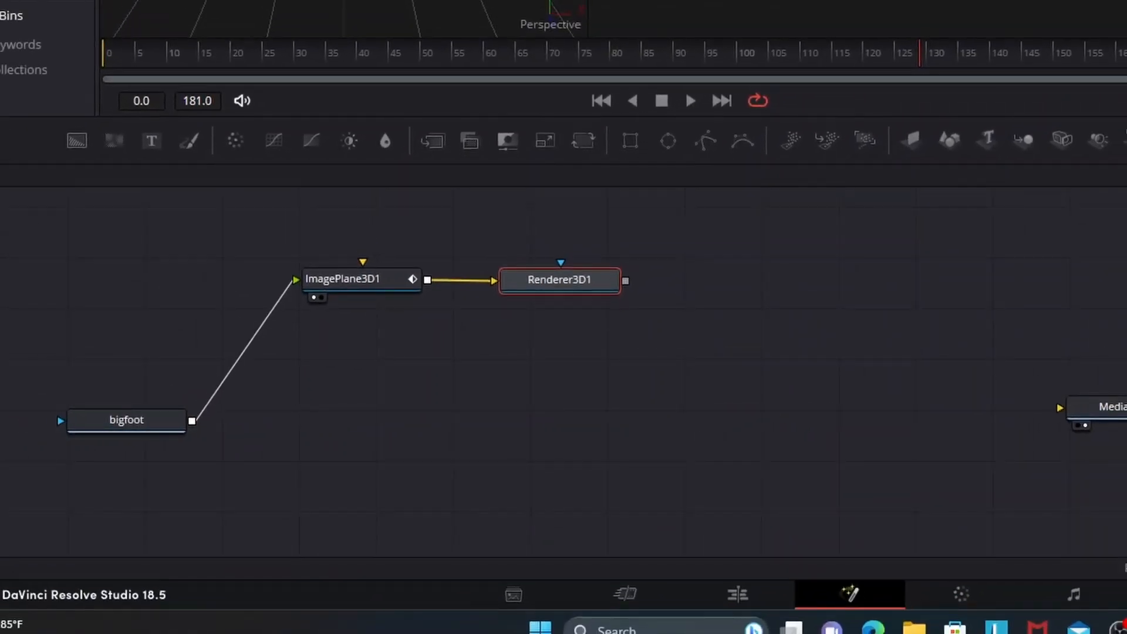
{"action": "left_click_drag", "start_coordinate": [625, 280], "coordinate": [1056, 406]}
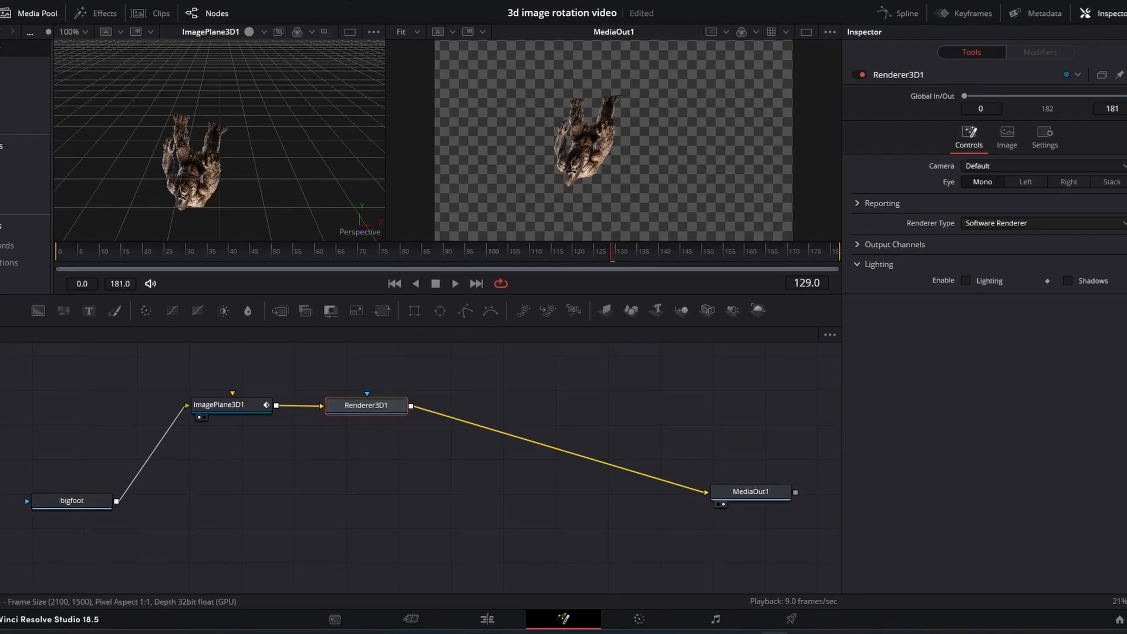
{"action": "left_click", "coordinate": [986, 466]}
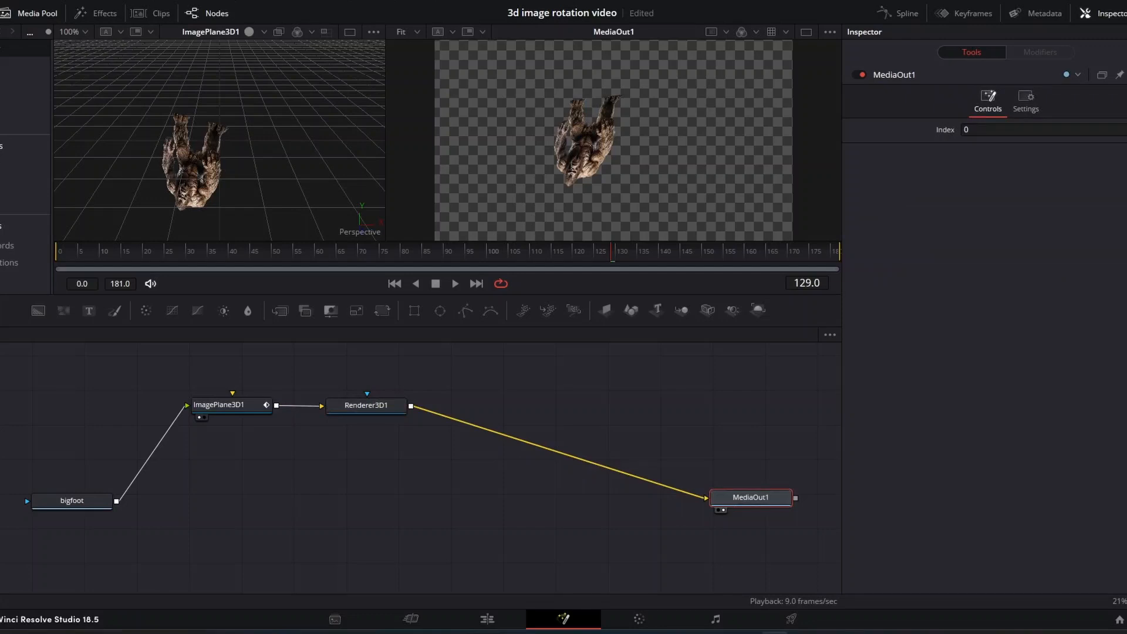
{"action": "left_click_drag", "start_coordinate": [366, 405], "coordinate": [386, 405]}
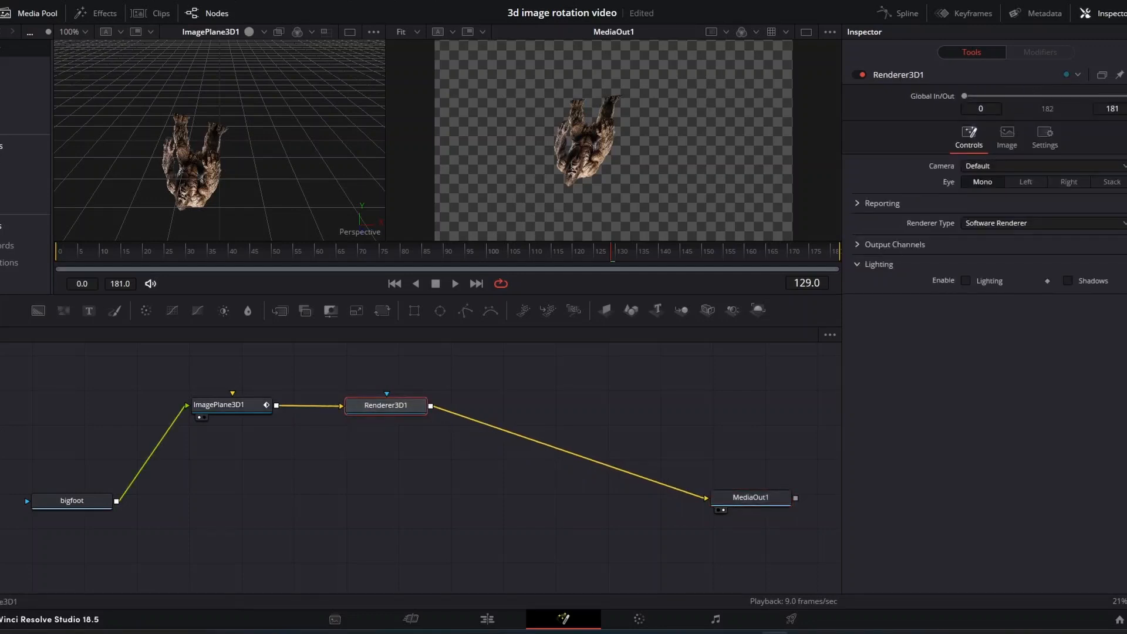
{"action": "left_click_drag", "start_coordinate": [226, 405], "coordinate": [236, 405]}
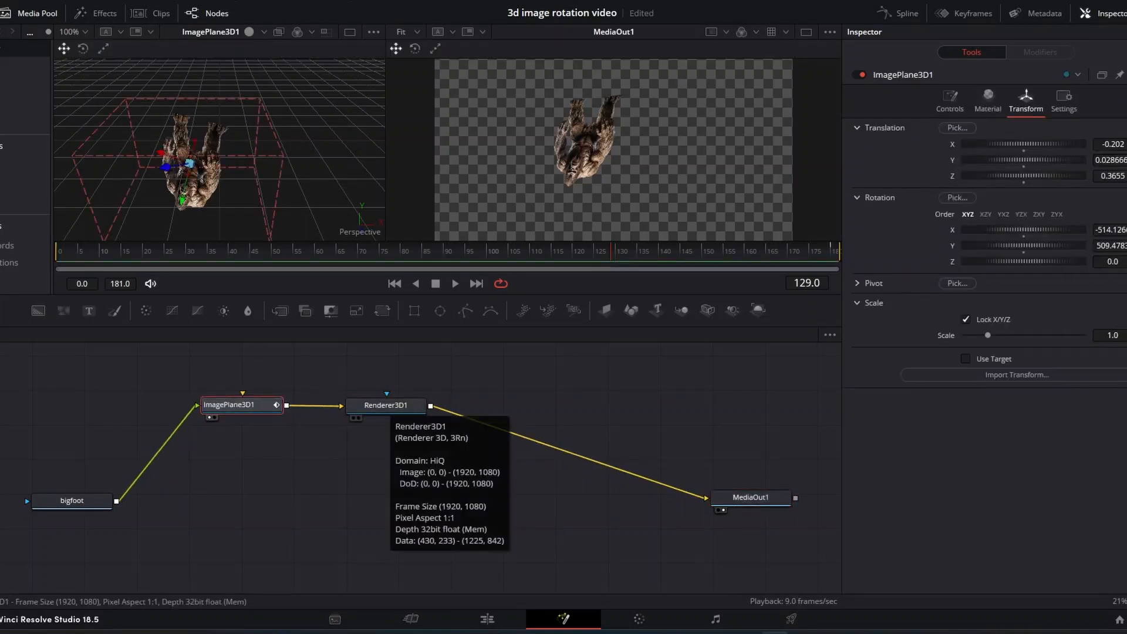
{"action": "left_click", "coordinate": [385, 404]}
{"action": "left_click", "coordinate": [751, 497]}
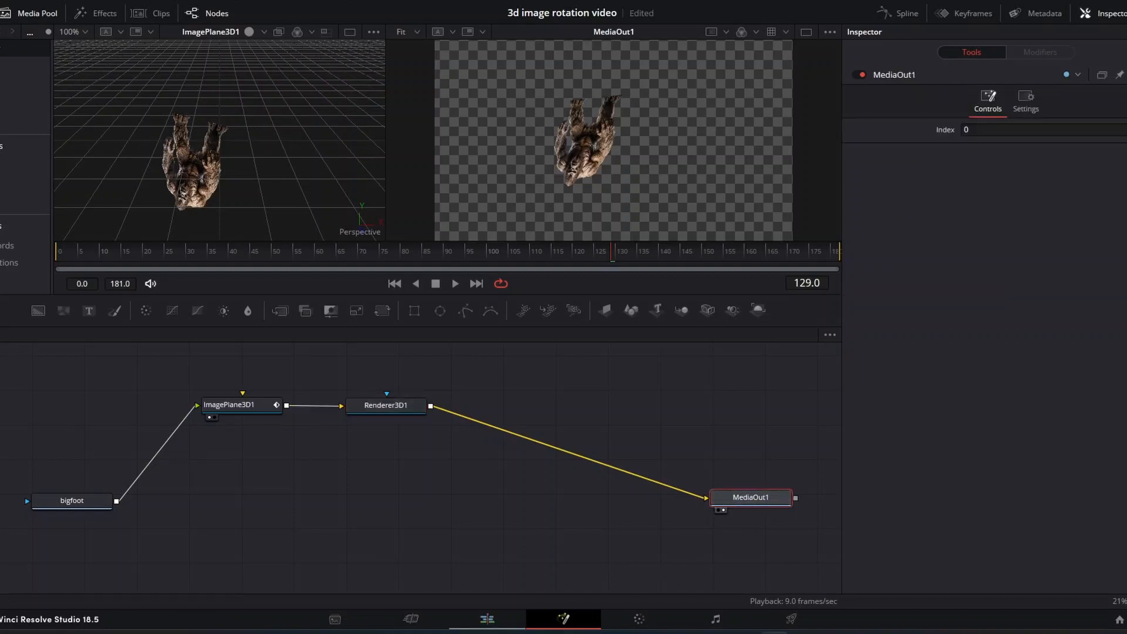
- Switch to the Edit page and return to the start of Timeline 1 to view the rendered composition
{"action": "left_click", "coordinate": [487, 619]}
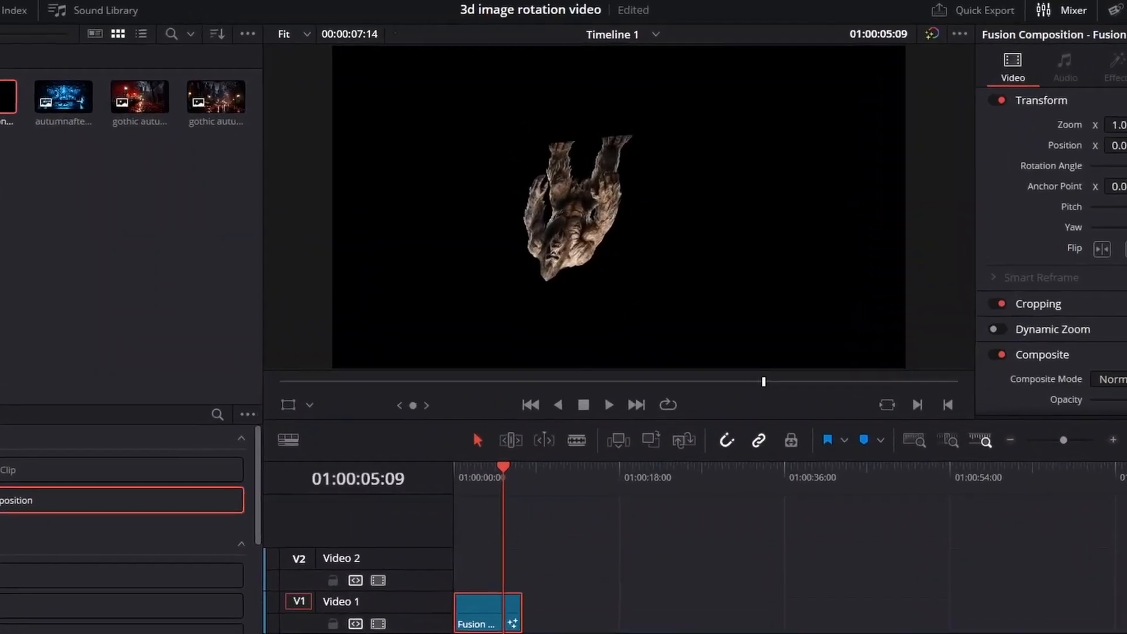
{"action": "key", "text": "Home"}
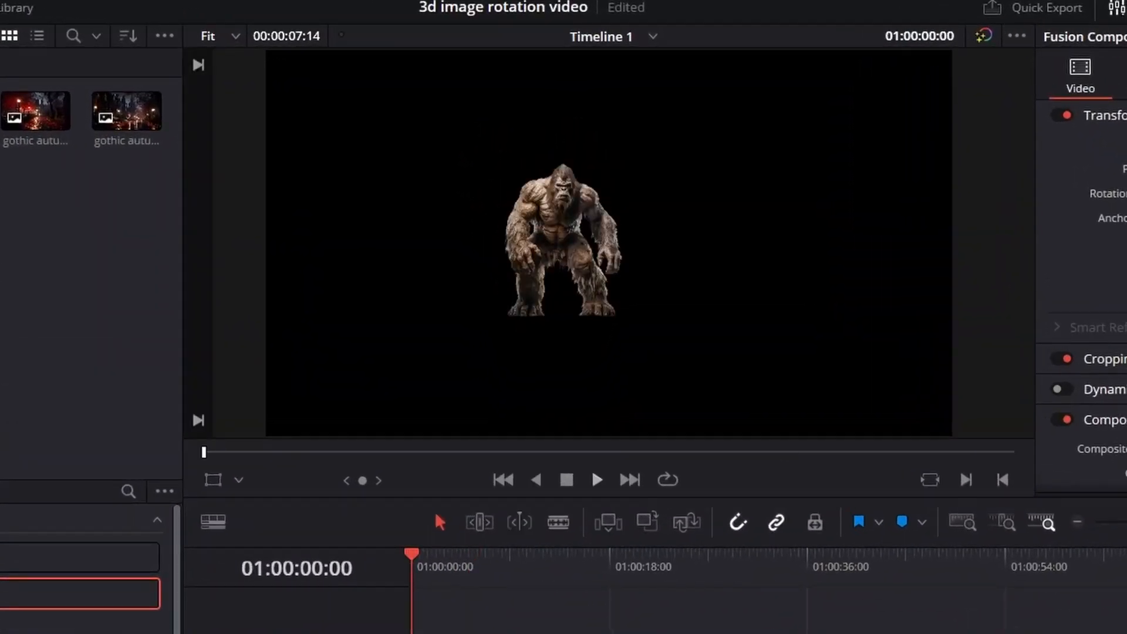